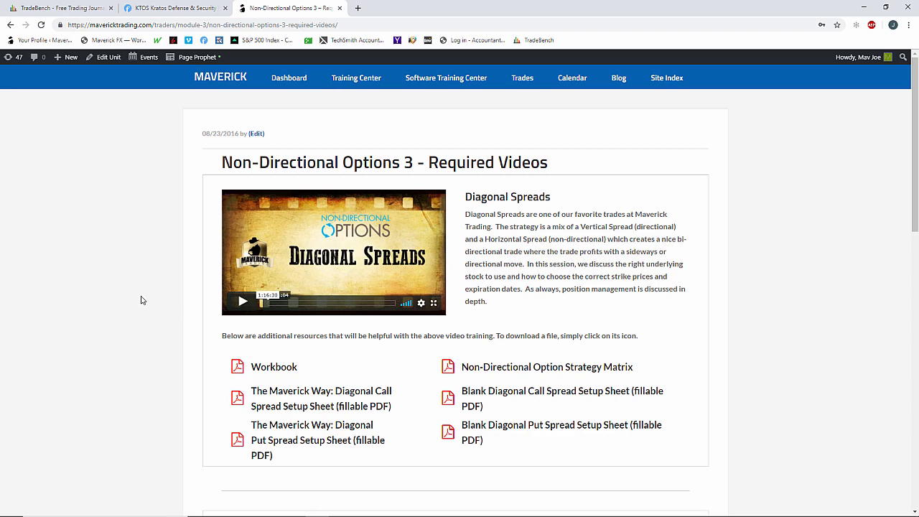
Step: Open the Maverick Way Diagonal Call Spread setup sheet fitted to the page and detach it into its own window
scroll(141, 300, down, 1)
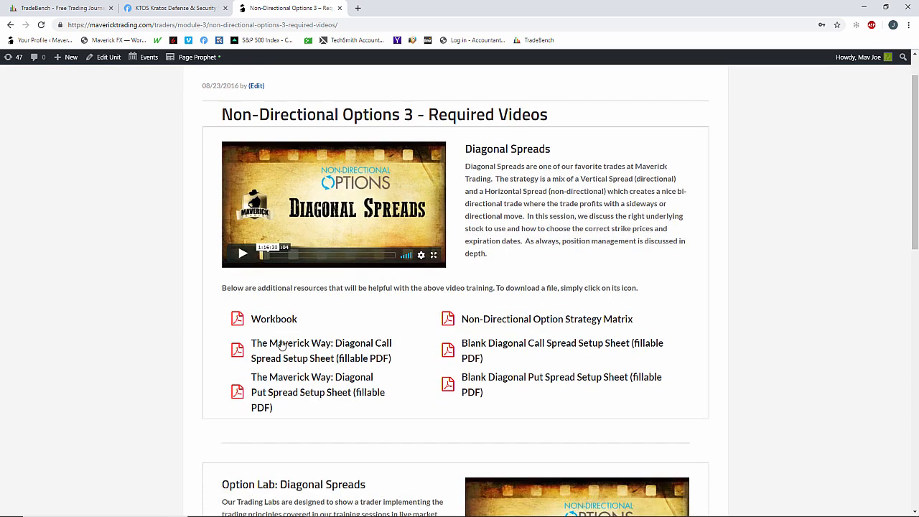
click(313, 350)
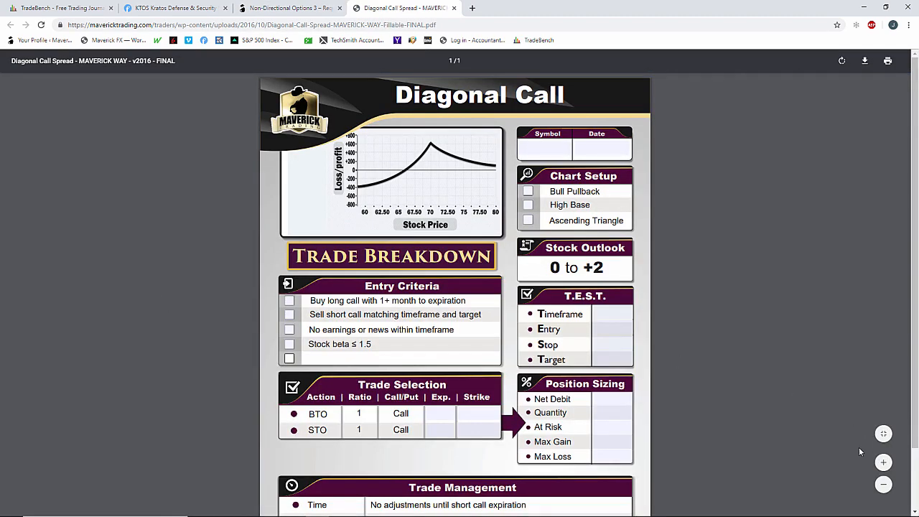
click(882, 434)
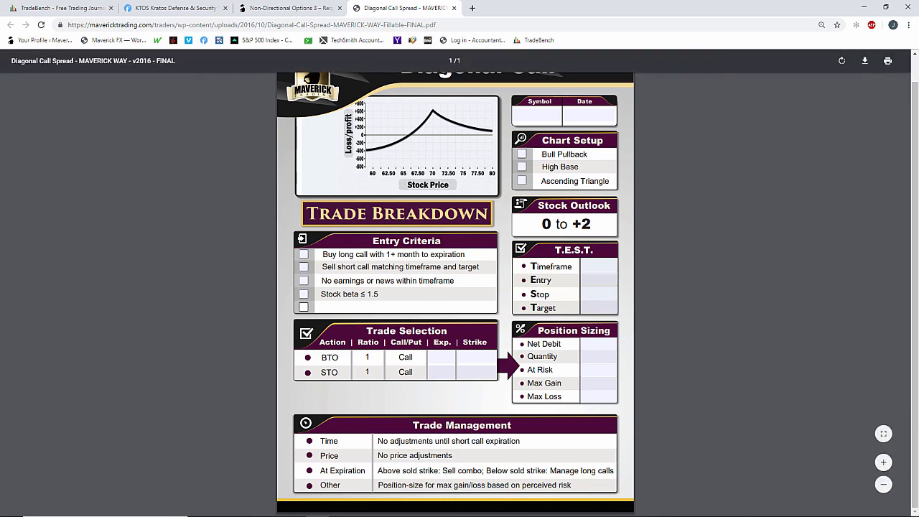
drag(410, 8, 0, 18)
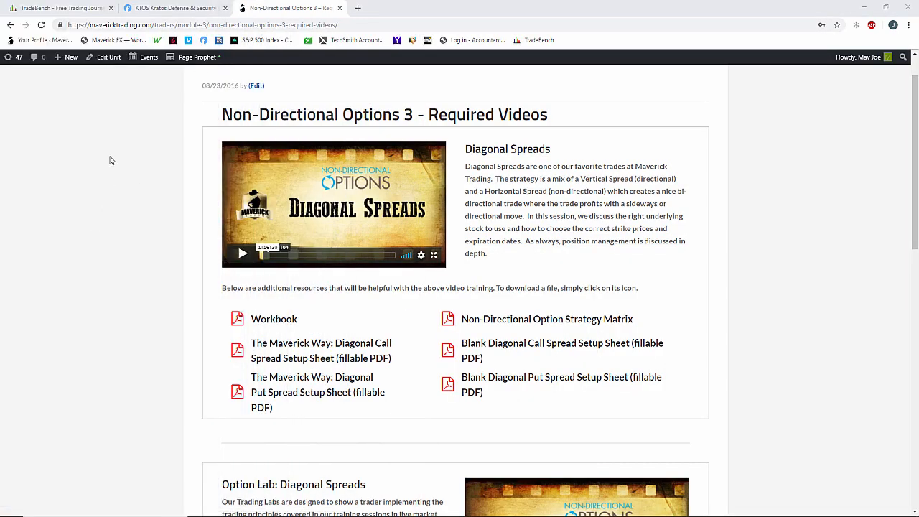
Step: Switch to TradeBench and review the configured strategies, including the diagonal call and put spreads
click(94, 8)
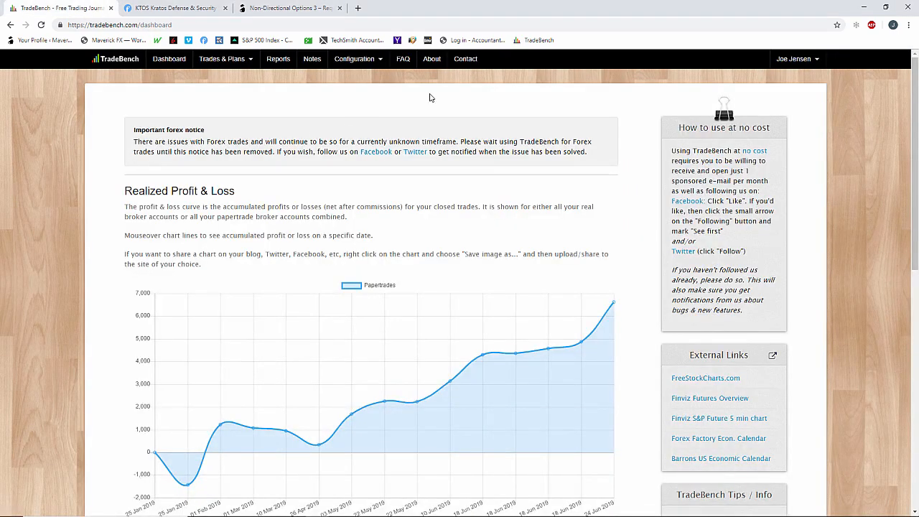
click(359, 65)
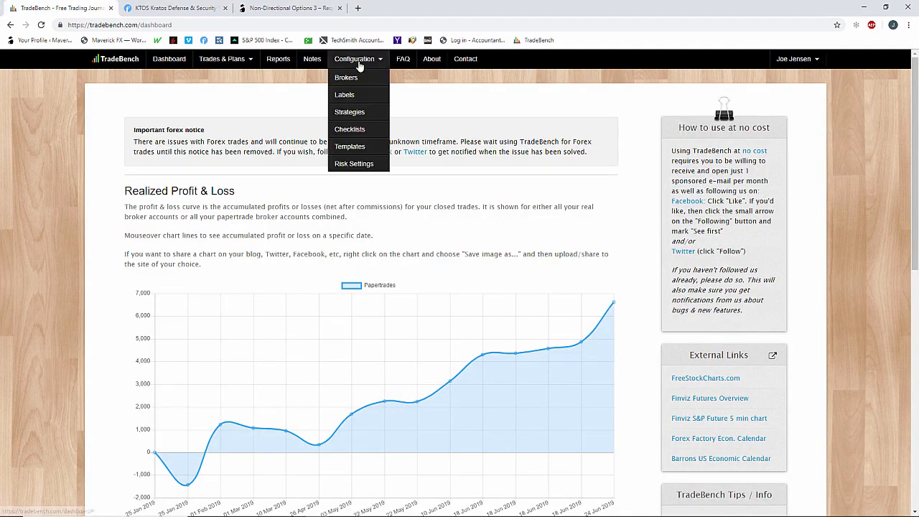
click(361, 118)
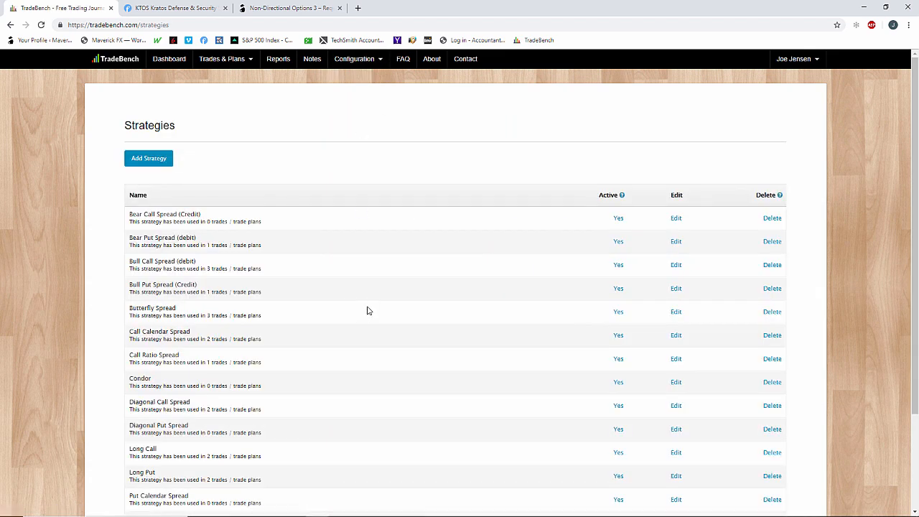
scroll(367, 310, down, 3)
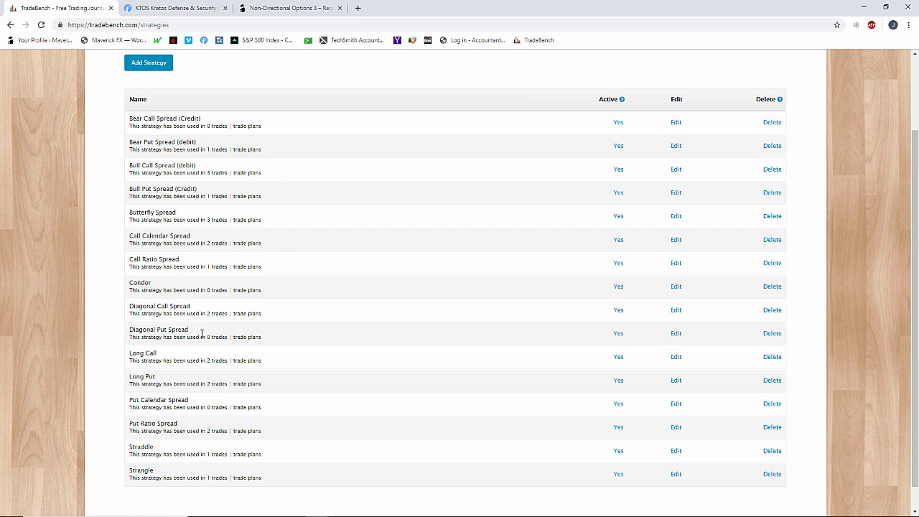
scroll(201, 333, up, 2)
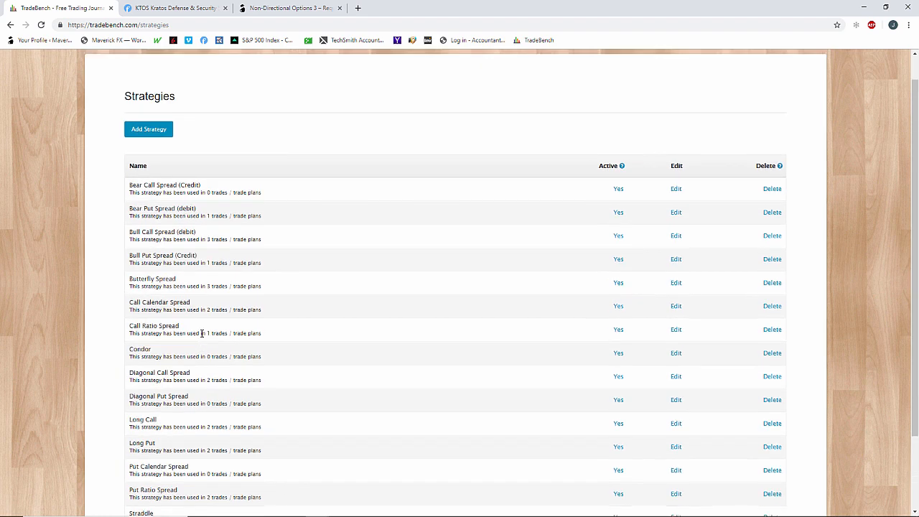
Step: Create a new checklist named "Diagonal Spreads"
mouse_move(378, 64)
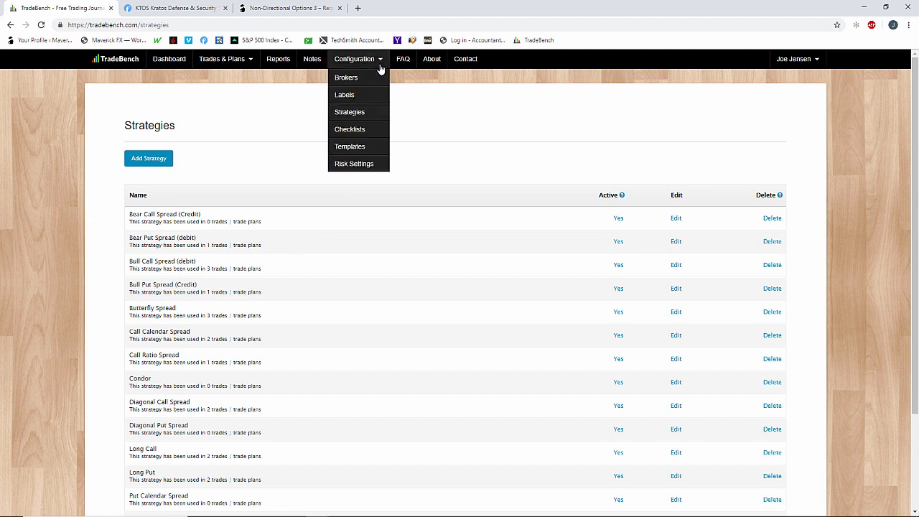
click(353, 137)
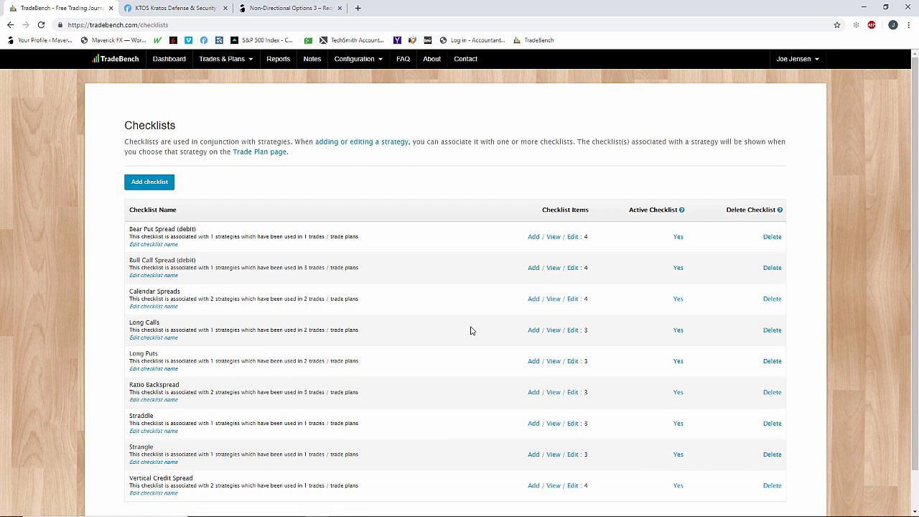
click(142, 185)
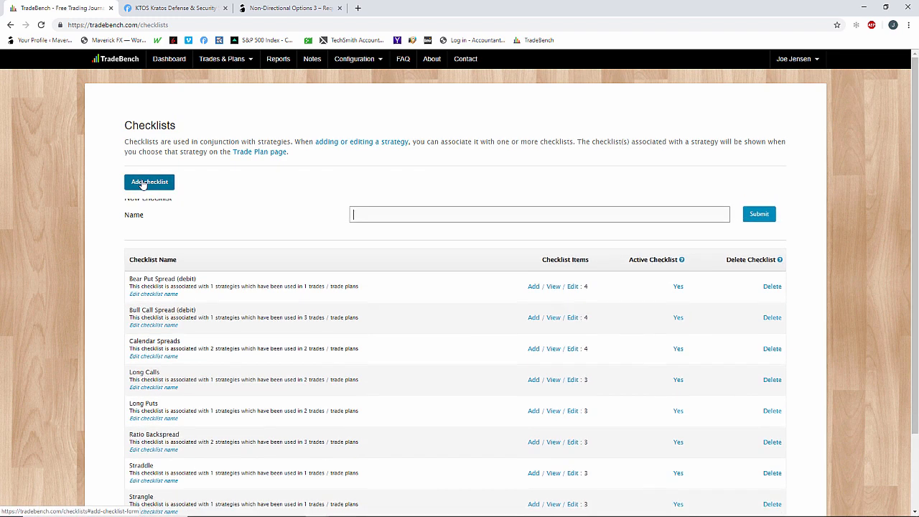
click(369, 218)
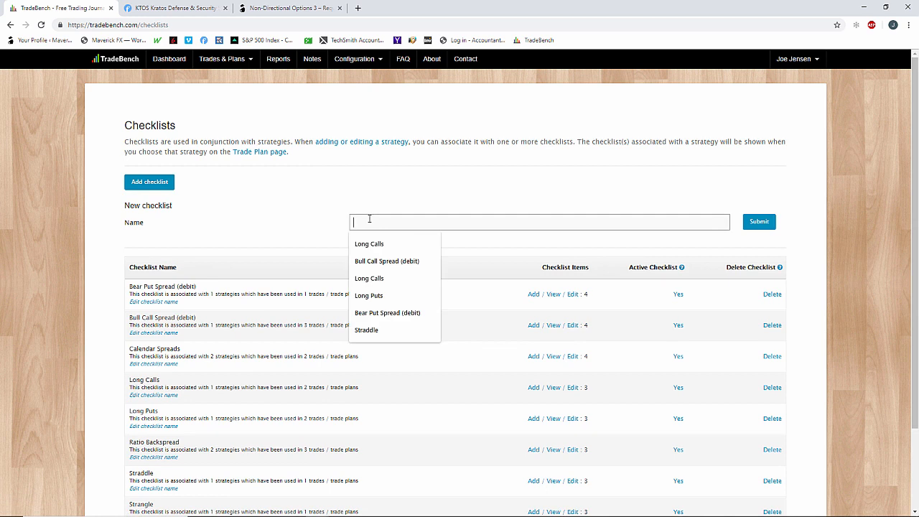
text(Dai)
key(BackSpace)
key(BackSpace)
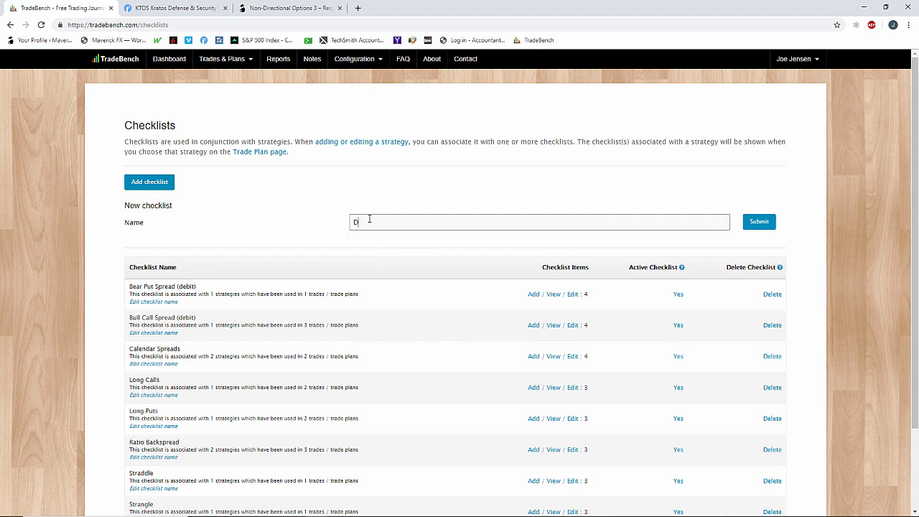
text(iagonla)
key(BackSpace)
key(BackSpace)
text(al Spreads)
click(747, 227)
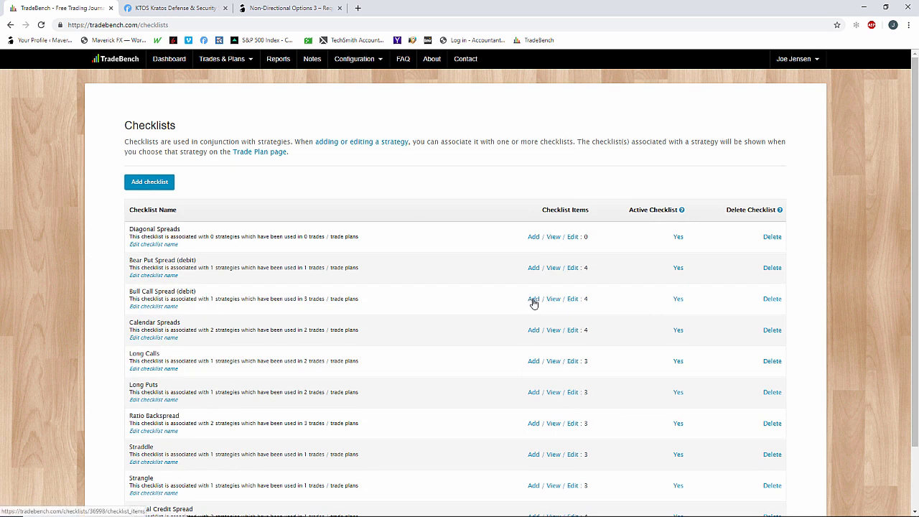
Step: Add a manual item "Buy the long strike with +1 months of expiration" to the Diagonal Spreads checklist
click(572, 238)
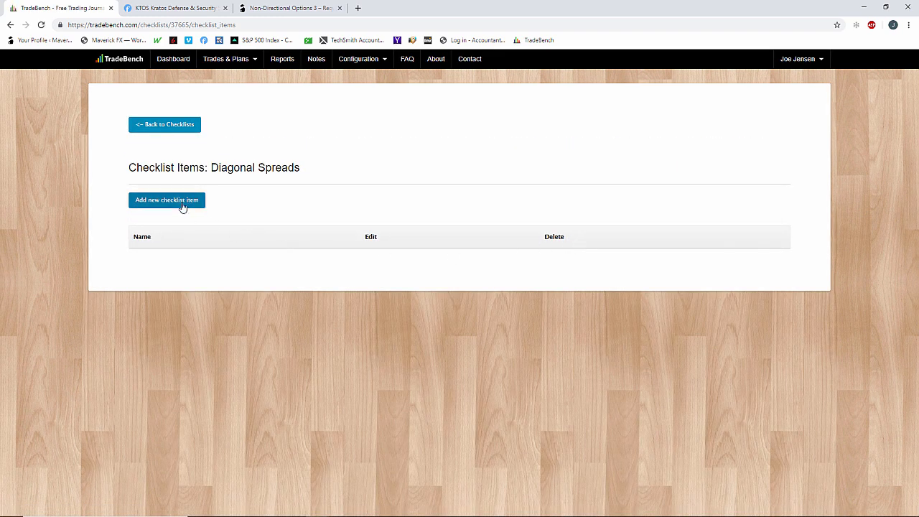
click(181, 204)
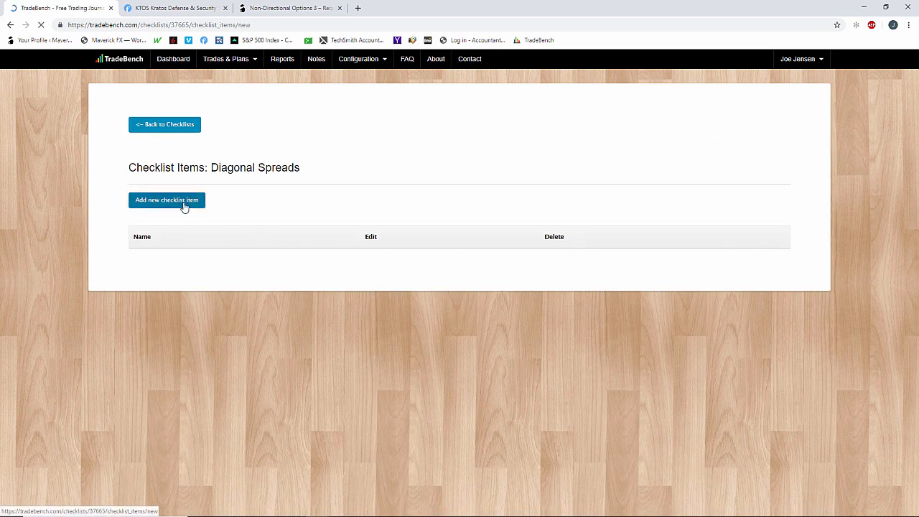
click(462, 173)
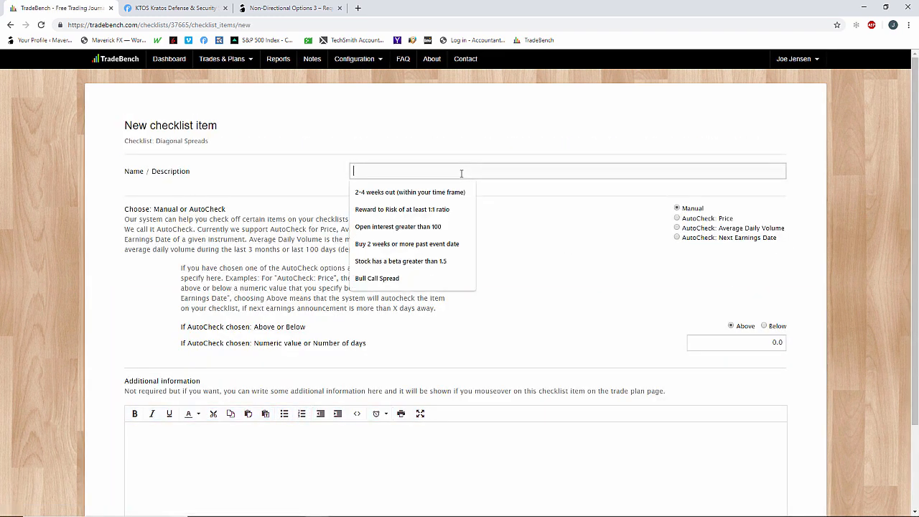
text(Buy t)
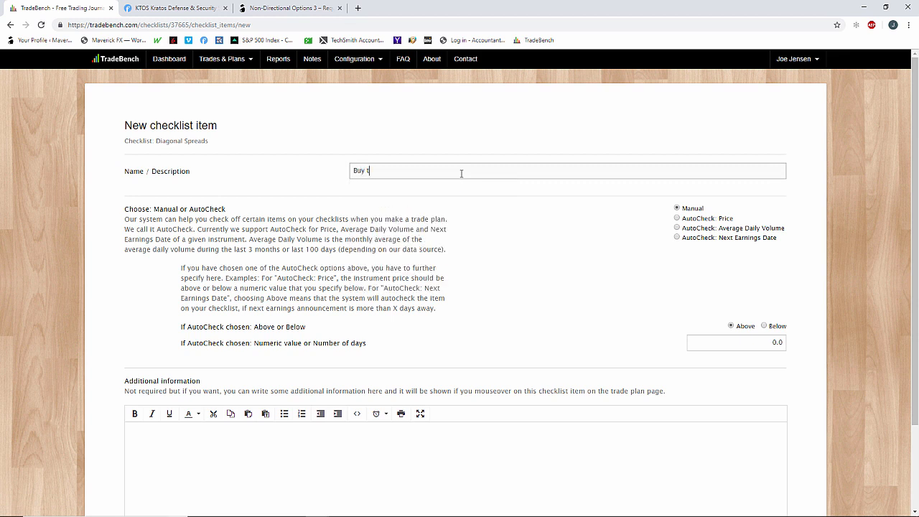
text(he long strike with +1 months of expiration)
scroll(547, 324, down, 2)
click(765, 455)
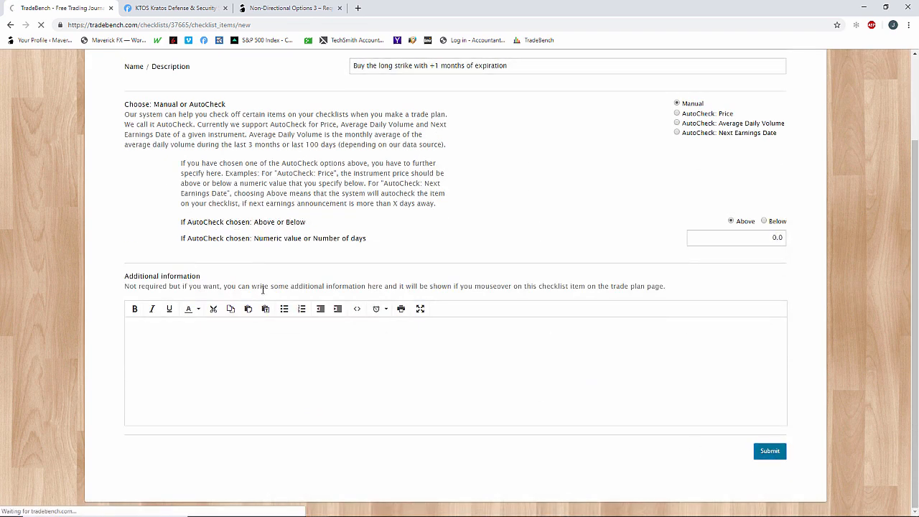
scroll(263, 289, up, 2)
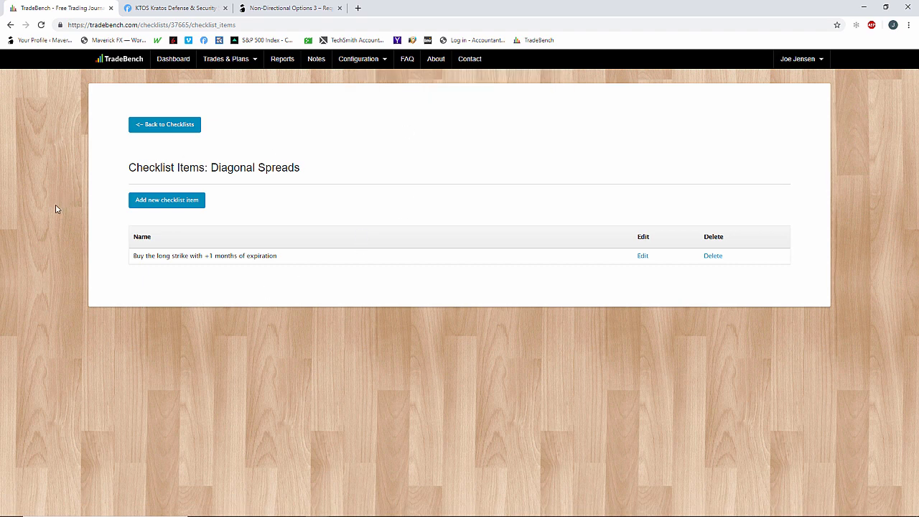
Step: Add a manual item "Sell the short strike matching out time frame and target outlook" to the Diagonal Spreads checklist
click(151, 201)
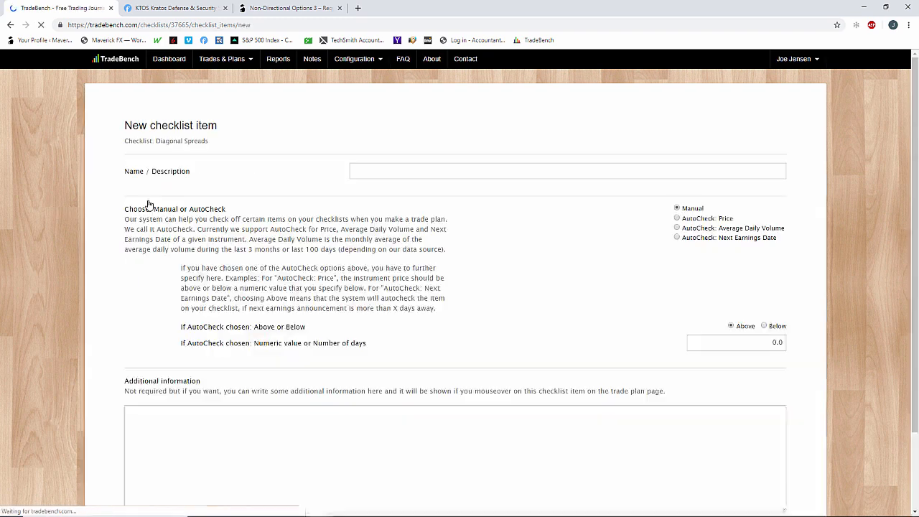
click(396, 166)
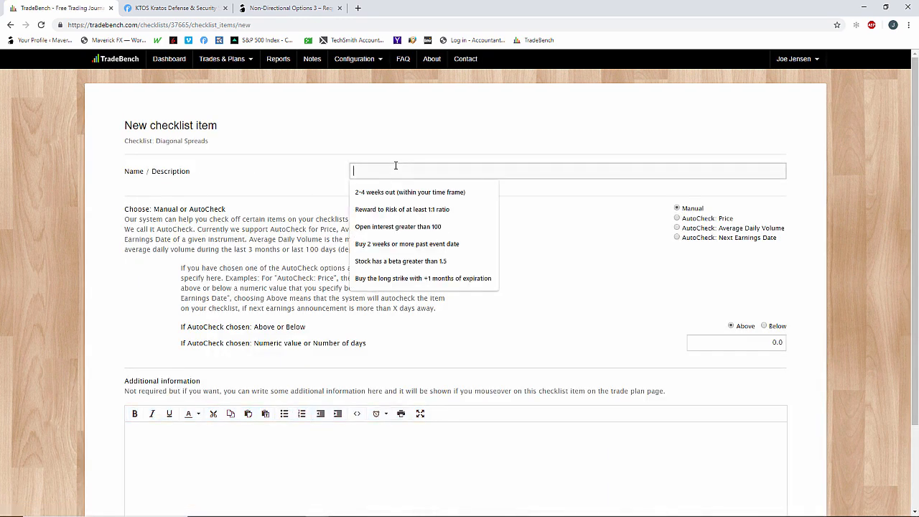
text(Sell )
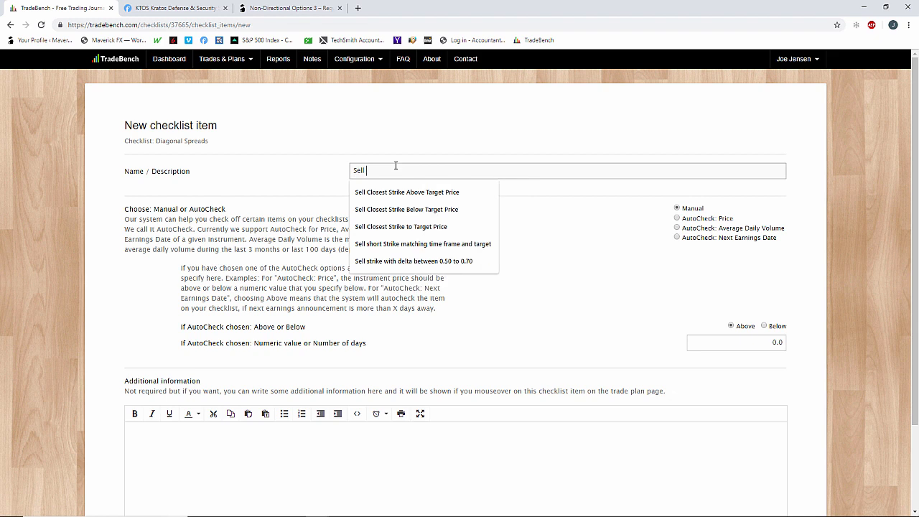
text(th)
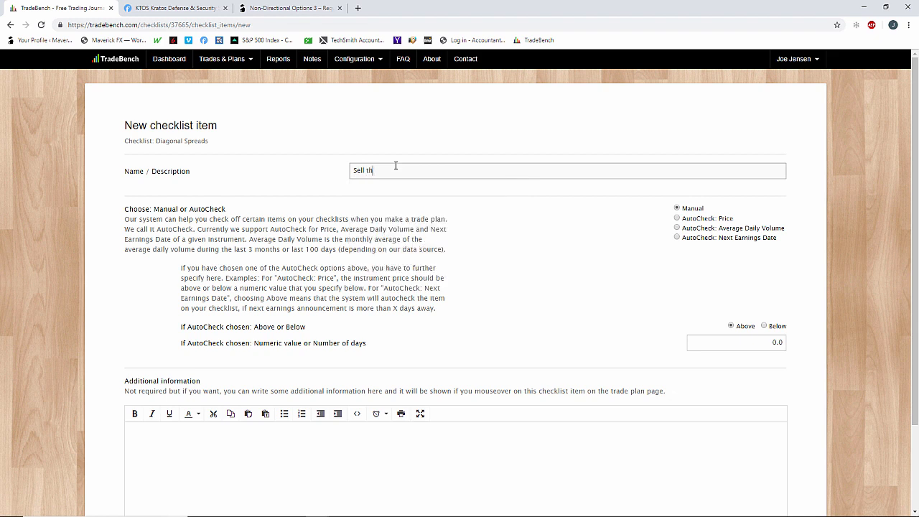
text(e short strike matching out timeframe and targ)
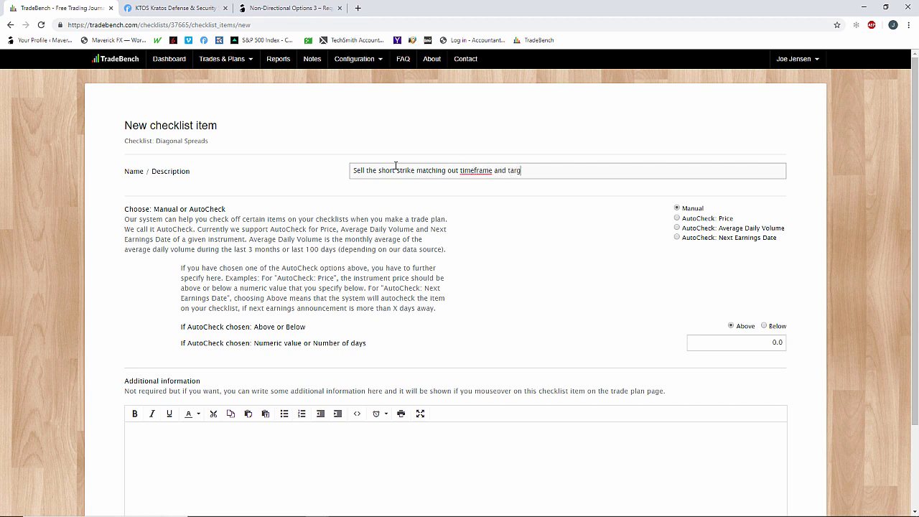
text(et outlook)
click(474, 171)
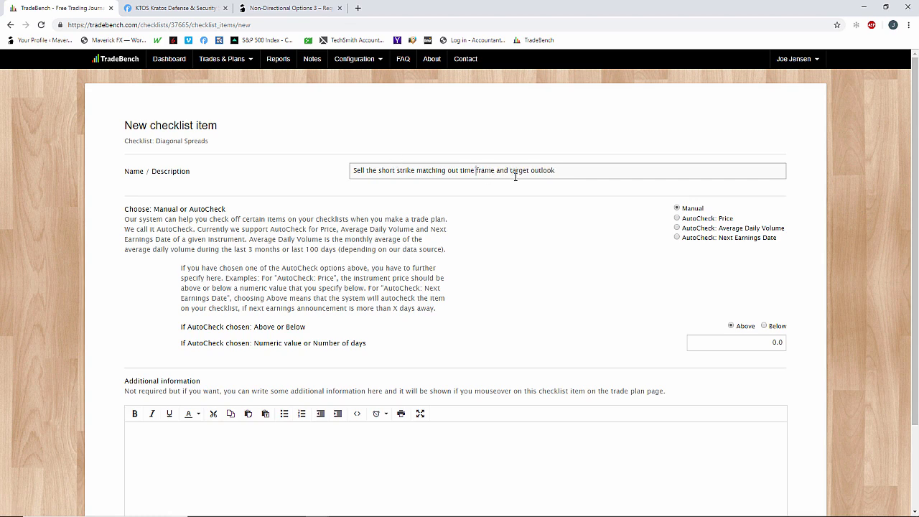
click(616, 172)
scroll(404, 445, down, 2)
click(765, 453)
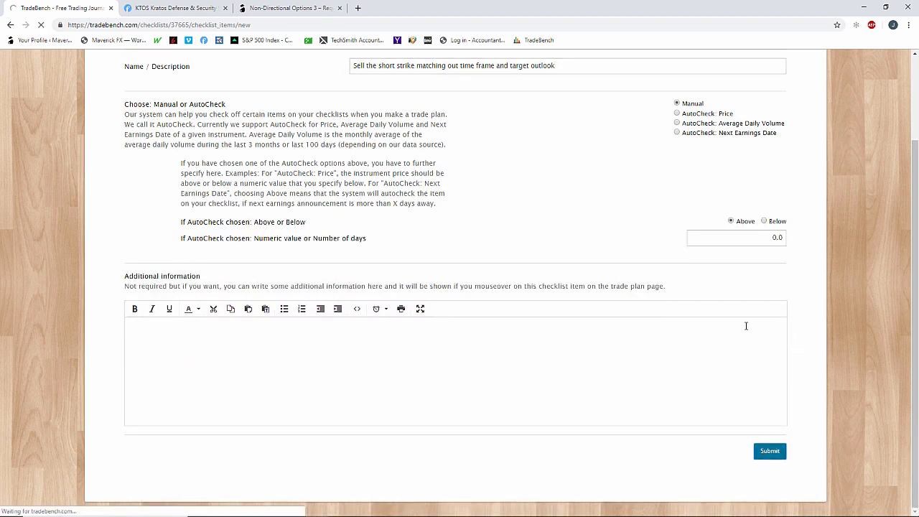
scroll(833, 354, up, 2)
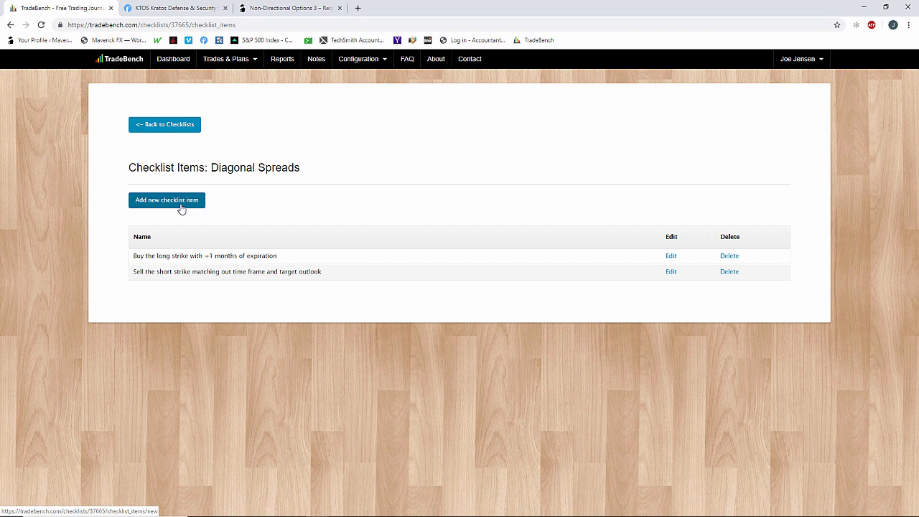
Step: Add a manual item "No earnings or news within time frame" to the Diagonal Spreads checklist and dismiss the notification
click(181, 208)
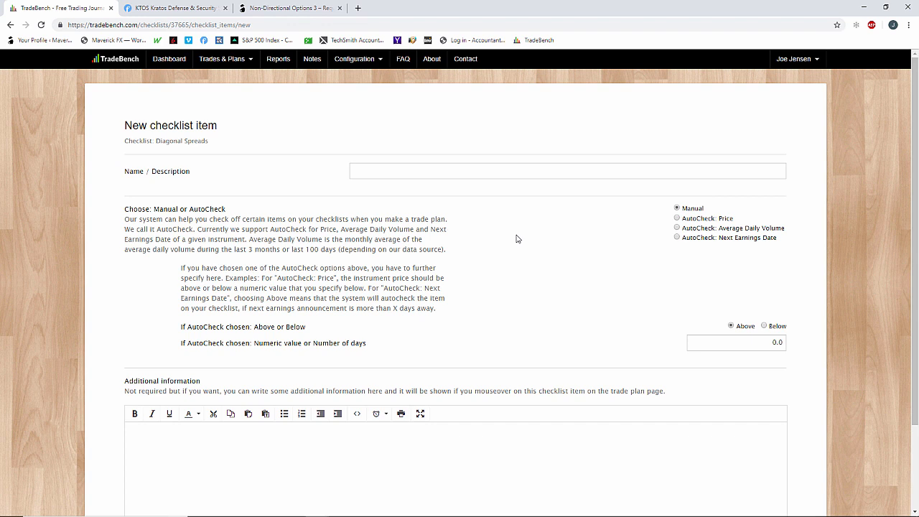
click(553, 173)
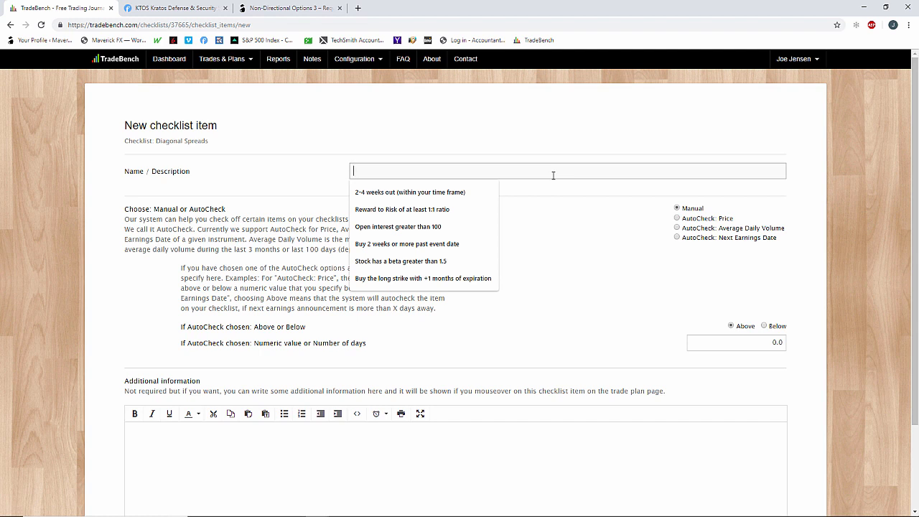
text(No)
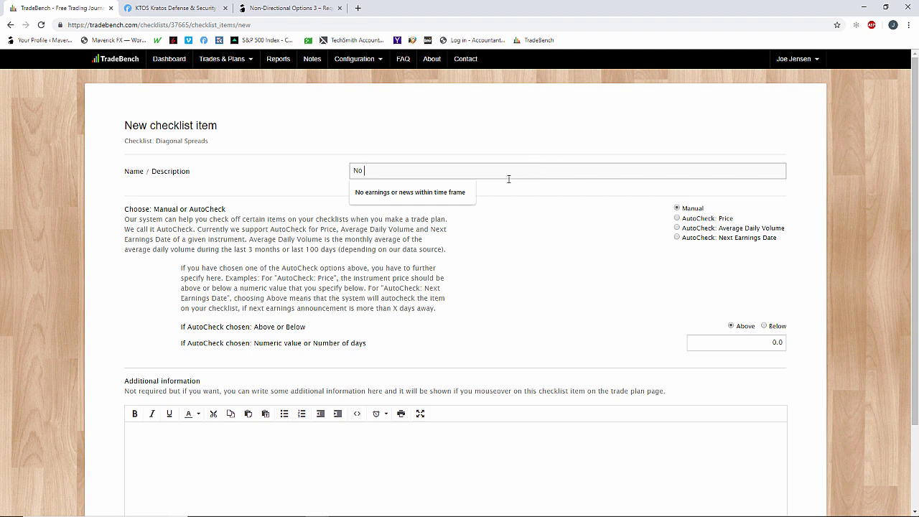
click(474, 193)
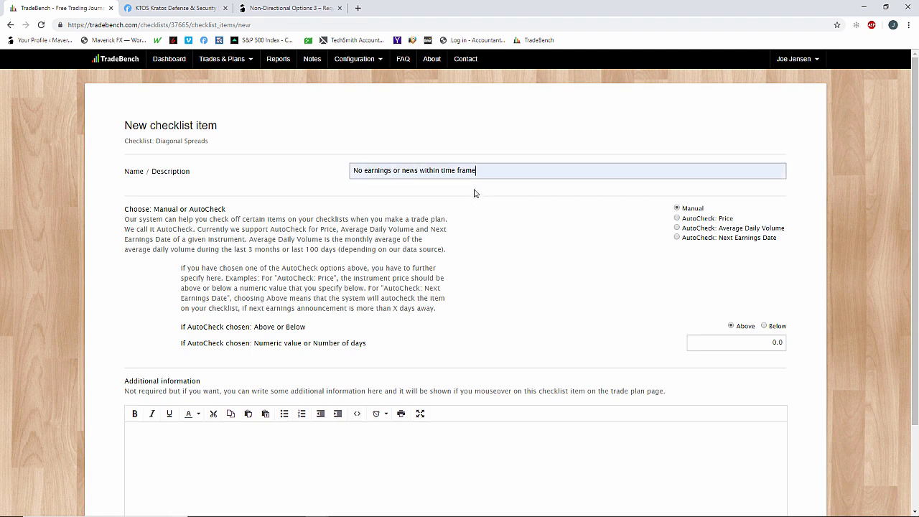
scroll(474, 193, down, 3)
click(769, 450)
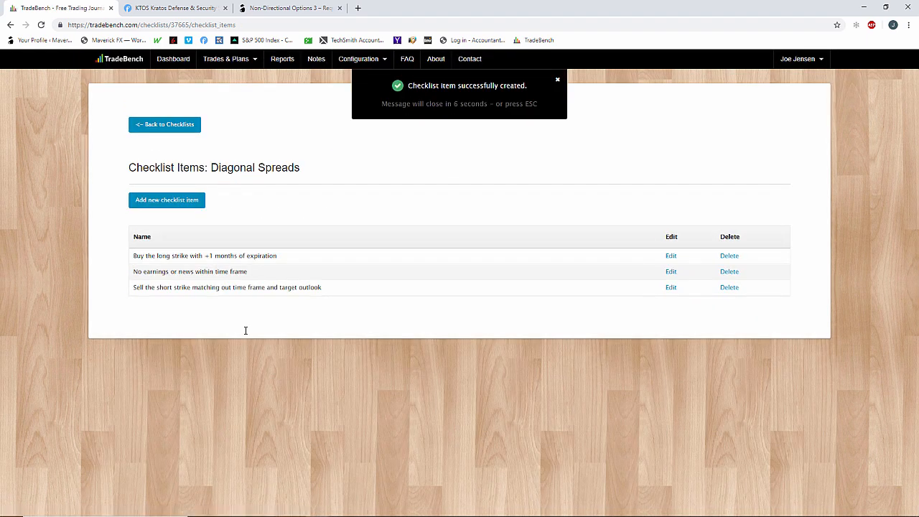
click(558, 83)
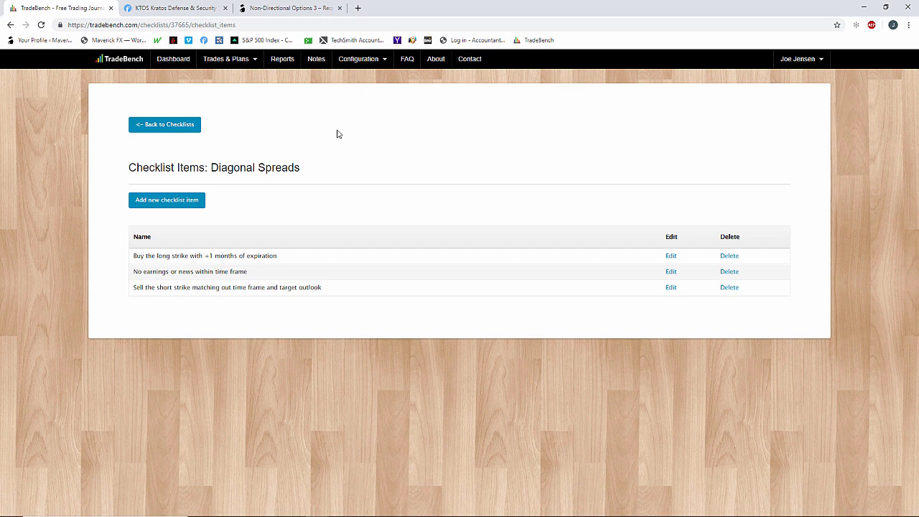
Step: Assign the Diagonal Spreads checklist to the Diagonal Call Spread strategy and save the strategy
click(368, 62)
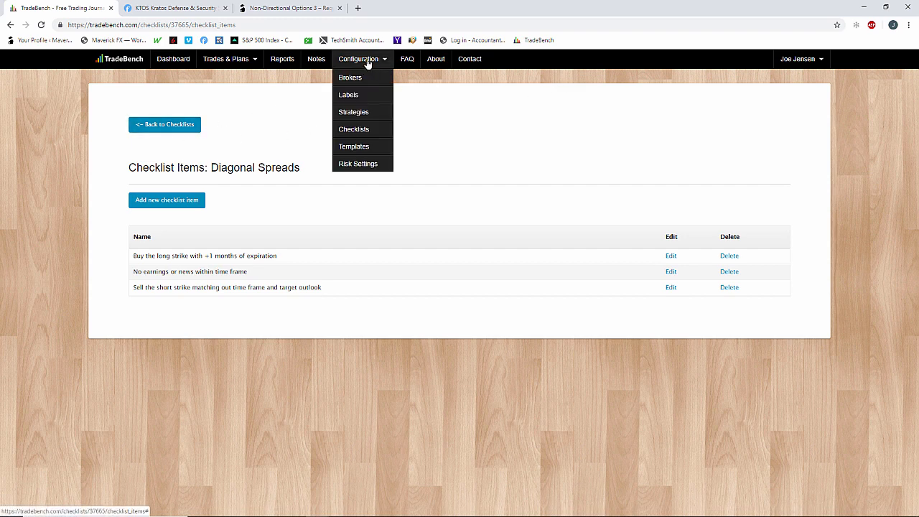
click(354, 115)
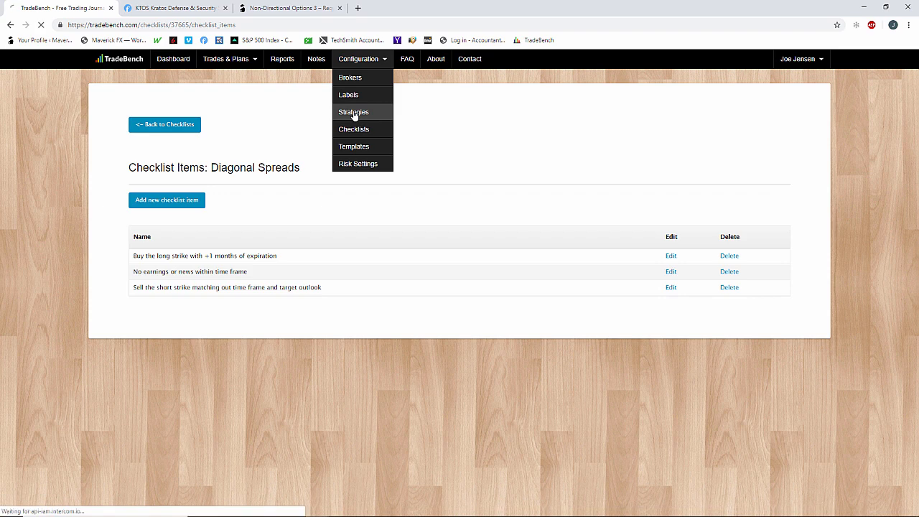
scroll(363, 328, down, 2)
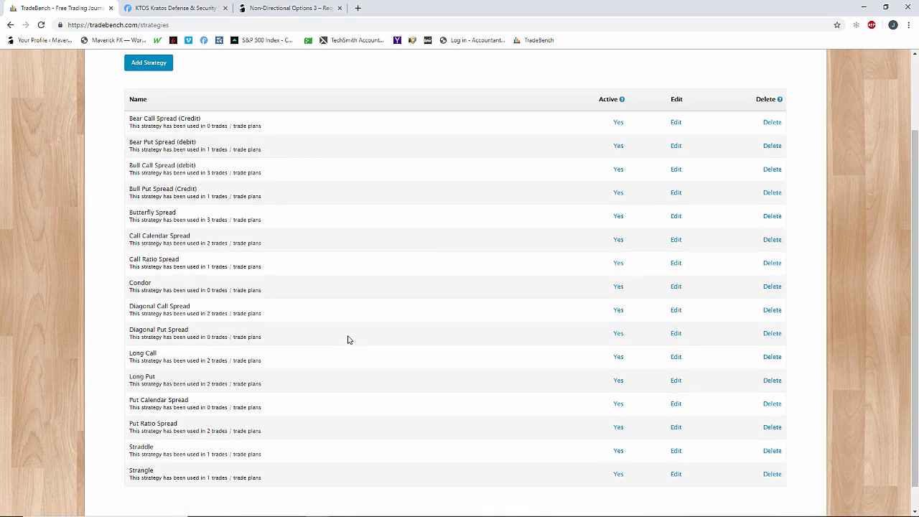
click(678, 310)
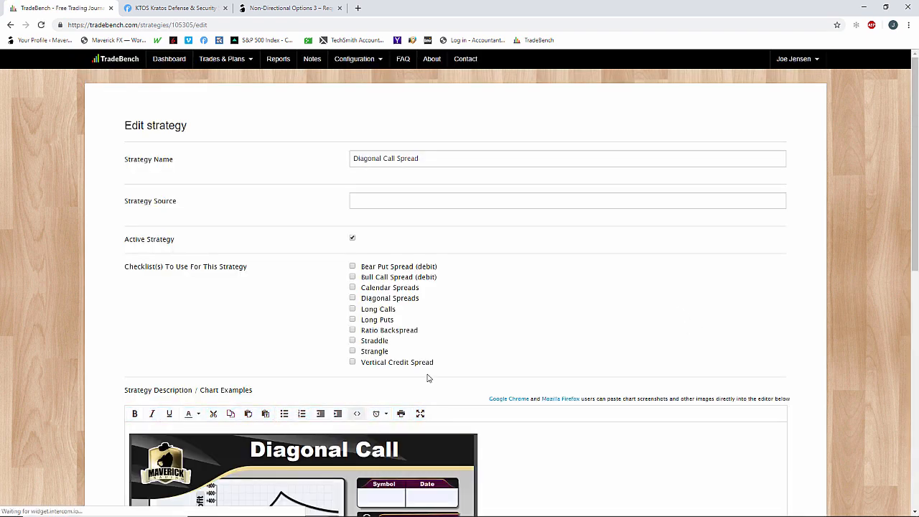
click(353, 298)
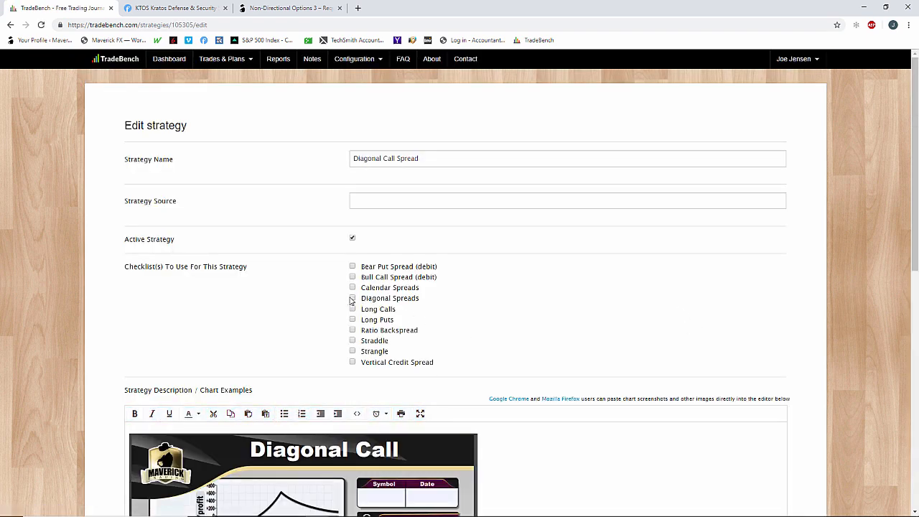
scroll(564, 373, down, 5)
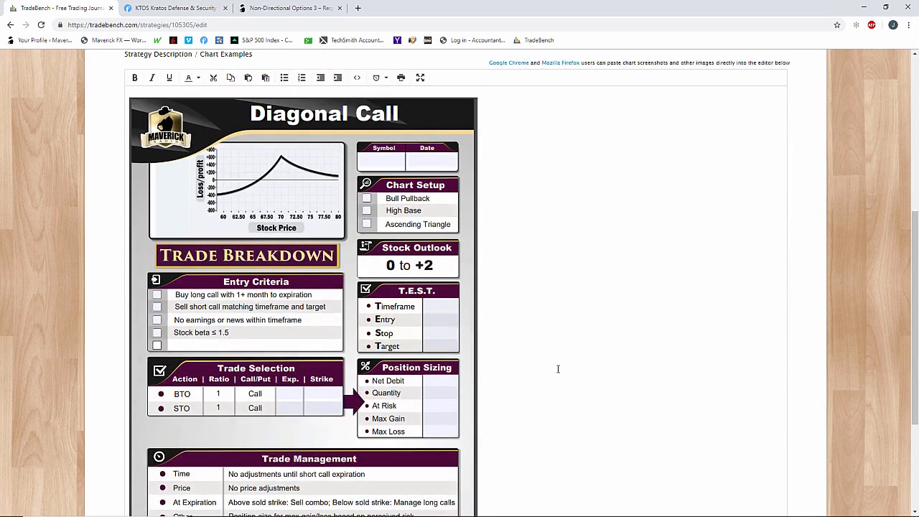
scroll(561, 371, down, 3)
scroll(329, 263, up, 5)
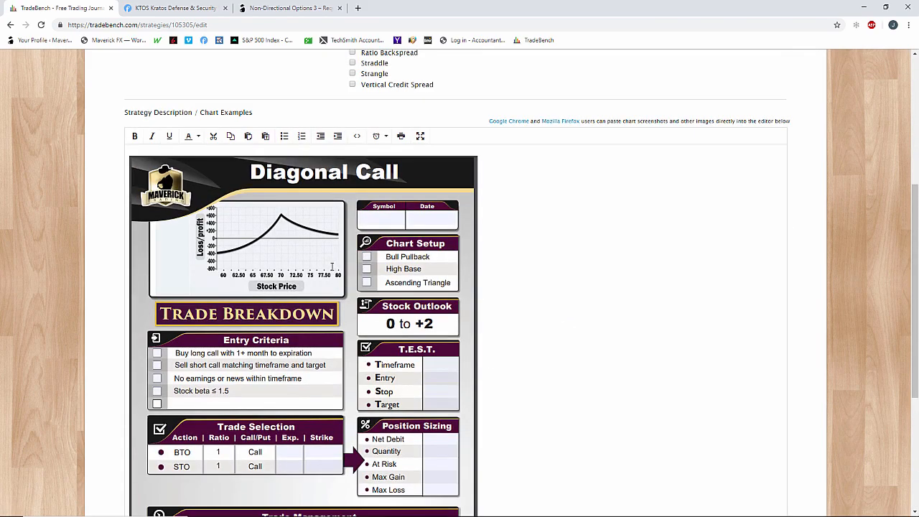
scroll(572, 404, down, 5)
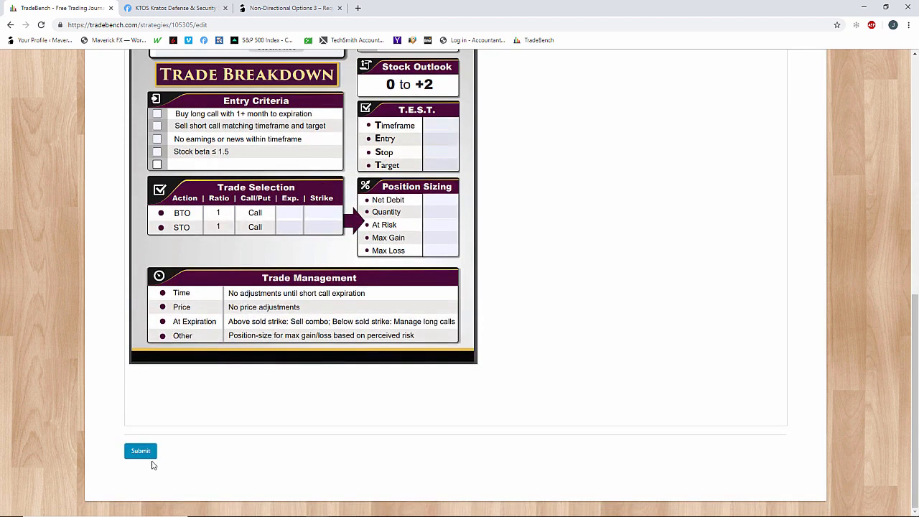
click(140, 457)
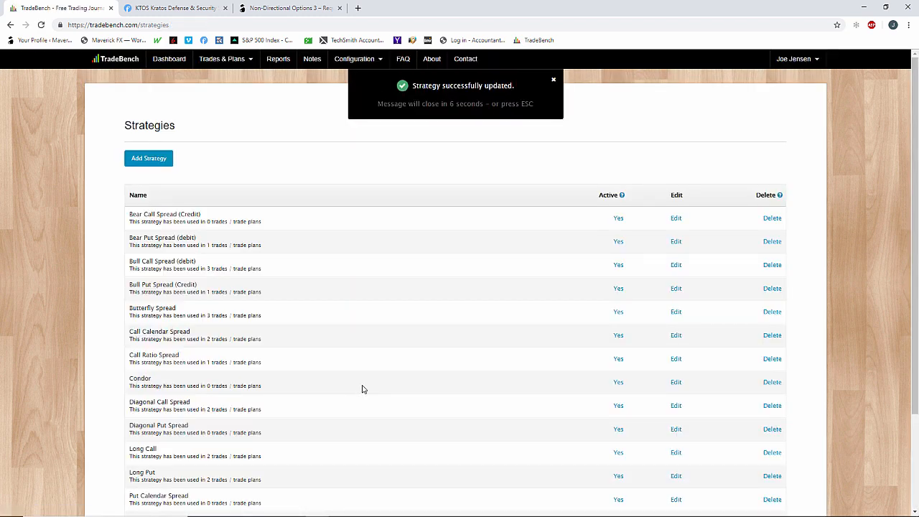
Step: Assign the Diagonal Spreads checklist to the Diagonal Put Spread strategy and save the strategy
scroll(362, 387, down, 1)
scroll(363, 387, down, 1)
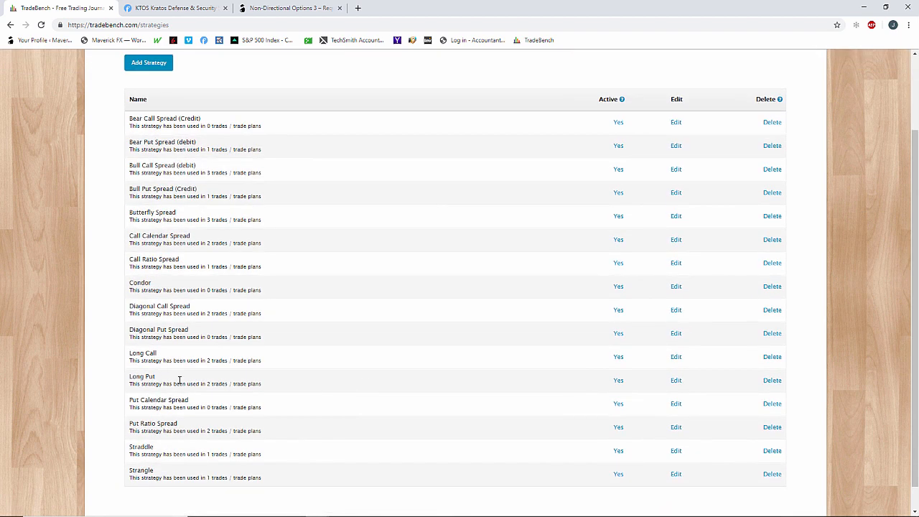
click(676, 336)
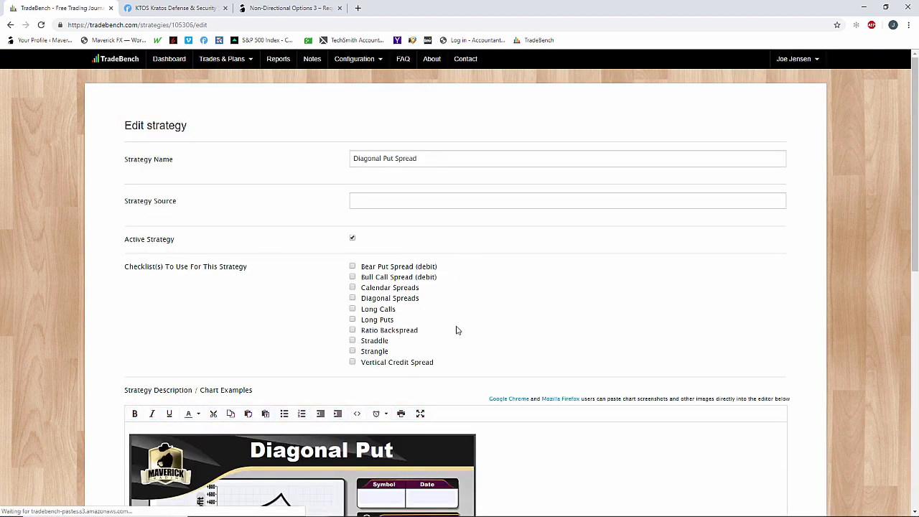
click(353, 298)
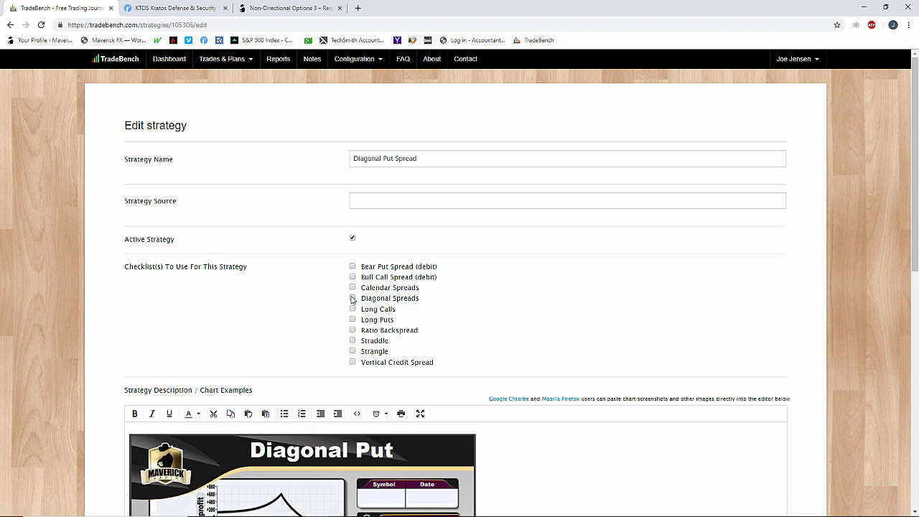
scroll(569, 334, down, 5)
scroll(569, 334, down, 3)
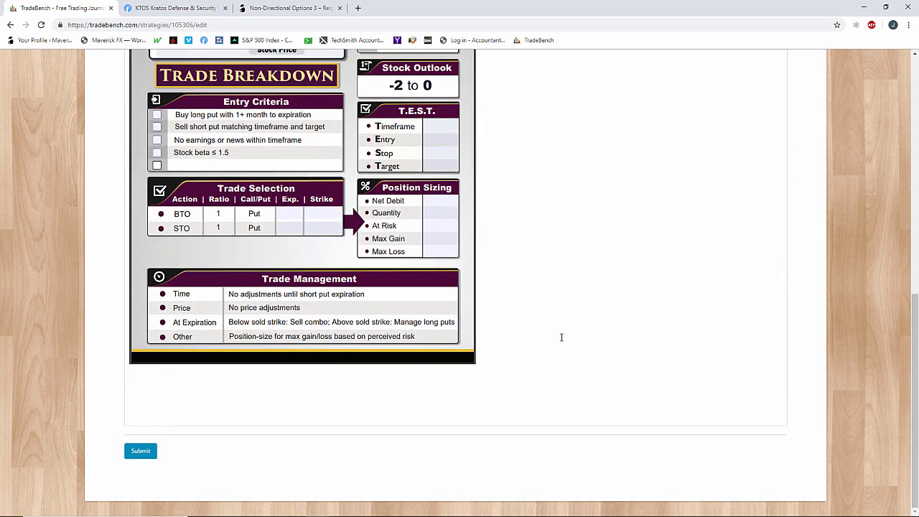
click(143, 450)
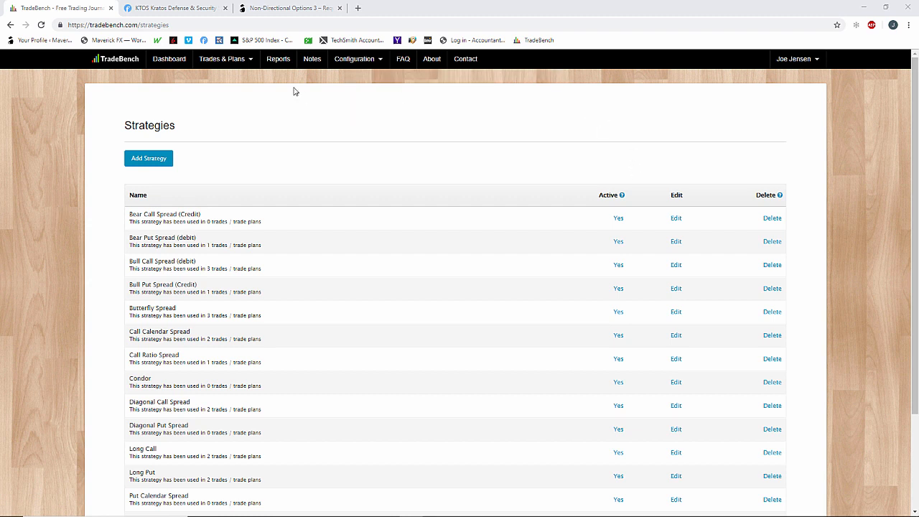
Step: Open the entry form for a new trade without a trade plan
click(223, 59)
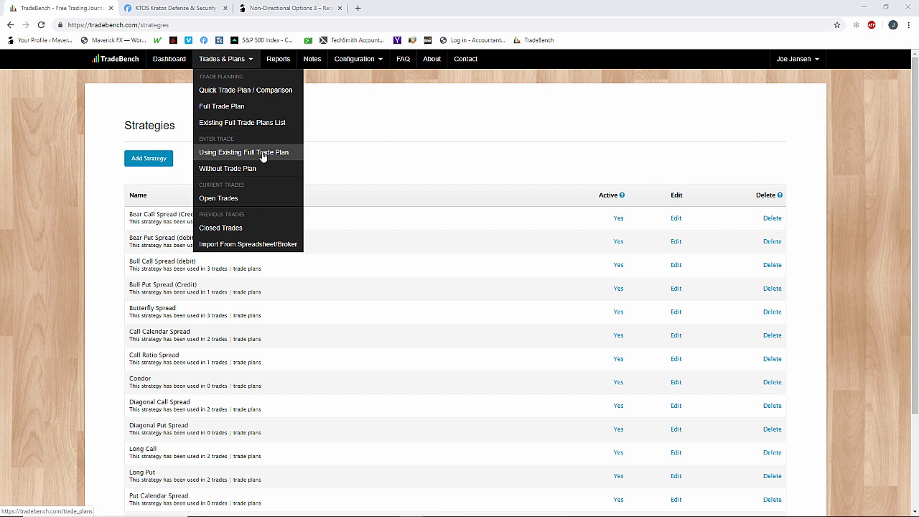
mouse_move(235, 63)
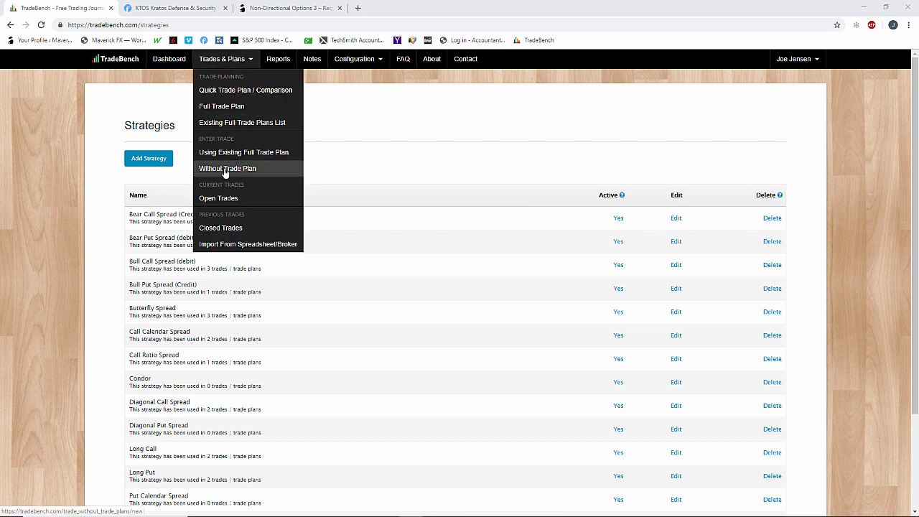
click(226, 173)
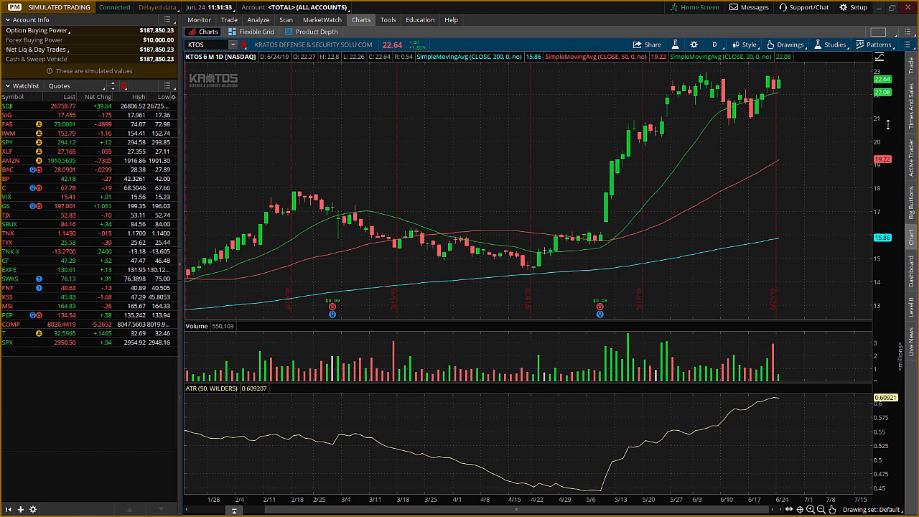
Step: Switch to thinkorswim, rescale the KTOS chart's prices, and expand the 19 JUL 19 and 16 AUG 19 option chains for review
drag(888, 141, 887, 164)
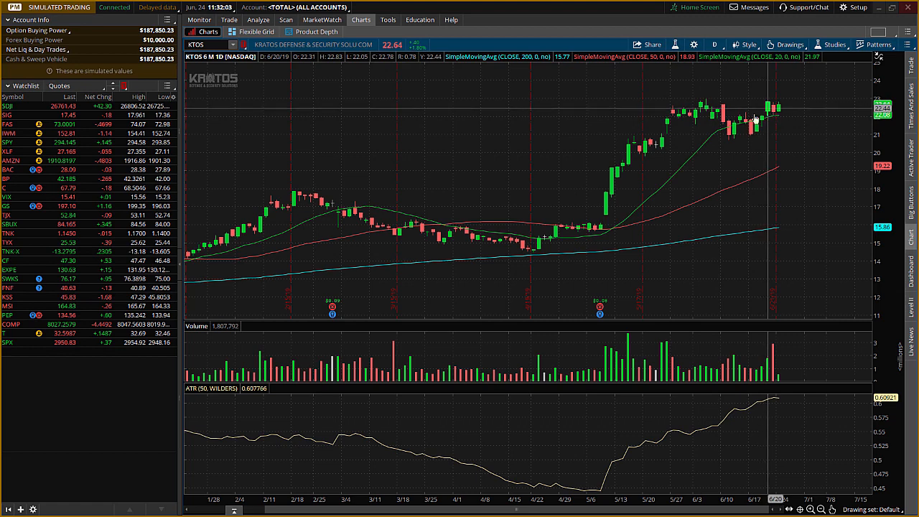
click(258, 19)
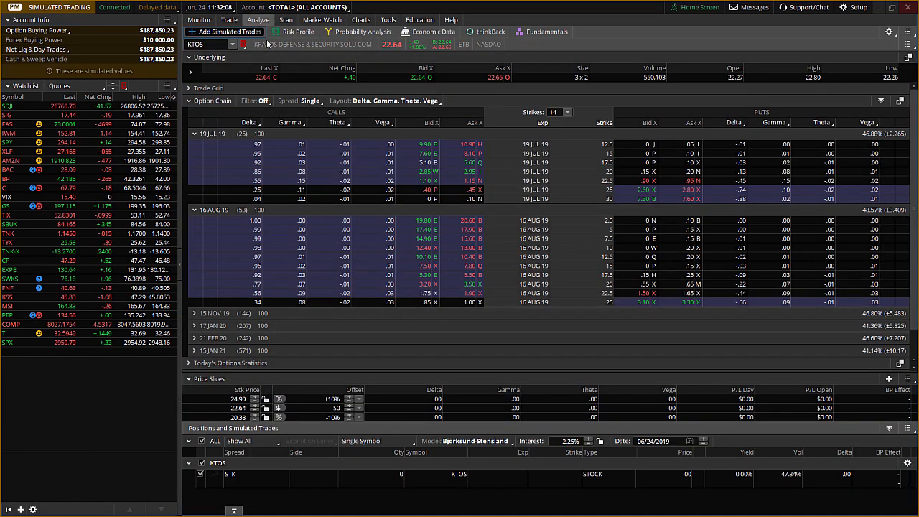
click(194, 134)
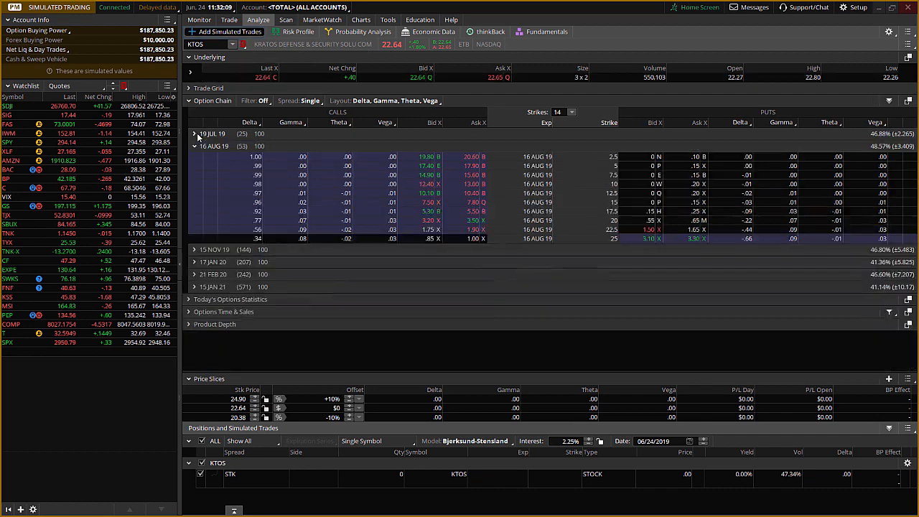
click(193, 146)
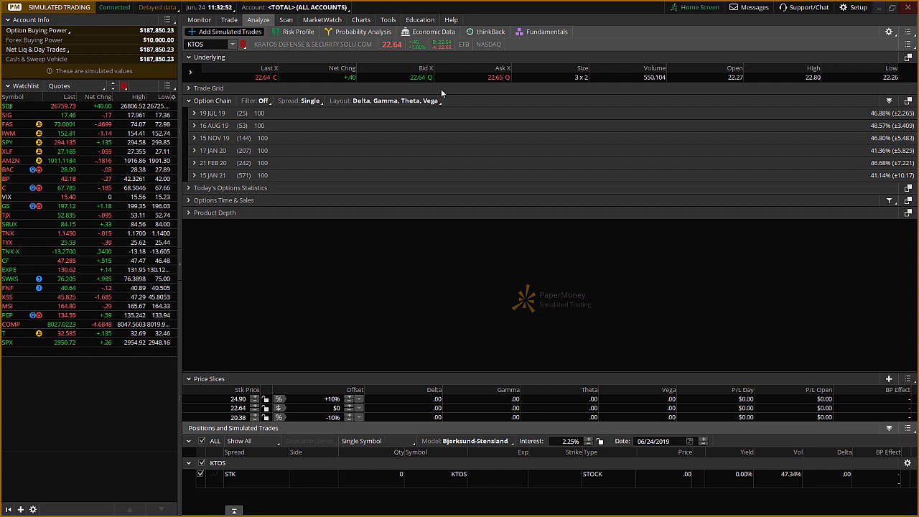
click(193, 114)
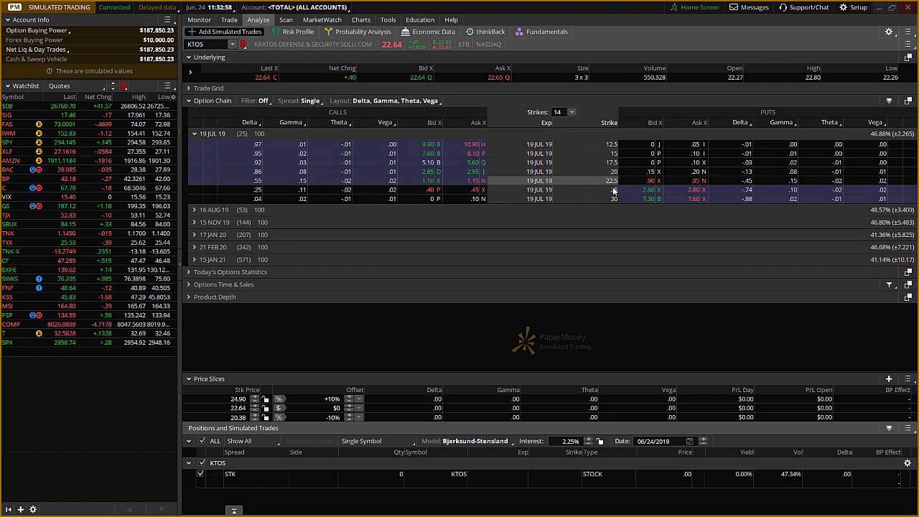
click(193, 210)
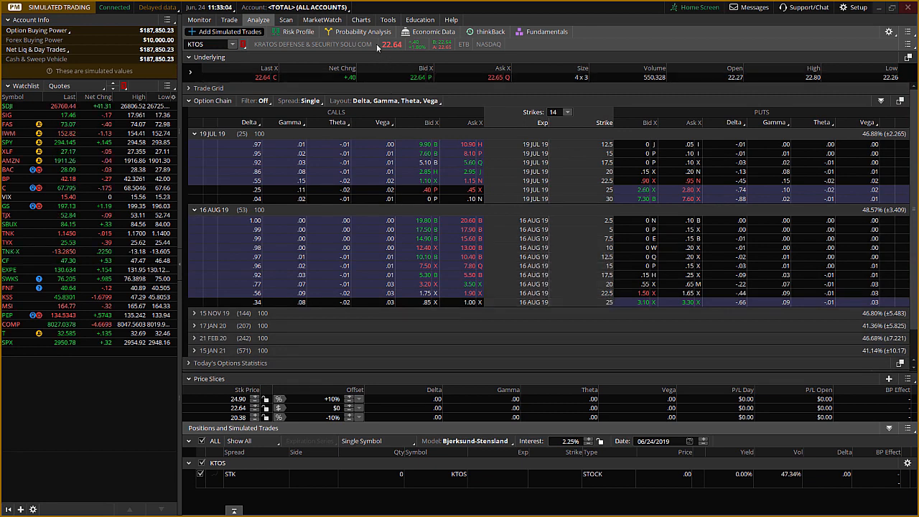
Step: Compare the KTOS chart's recent price levels with the strikes in the July and August option chains
click(360, 19)
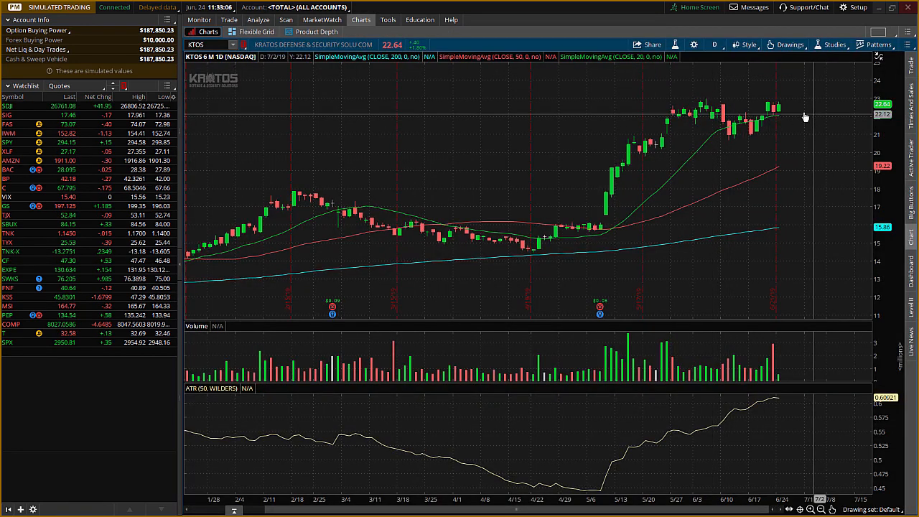
drag(876, 72, 892, 141)
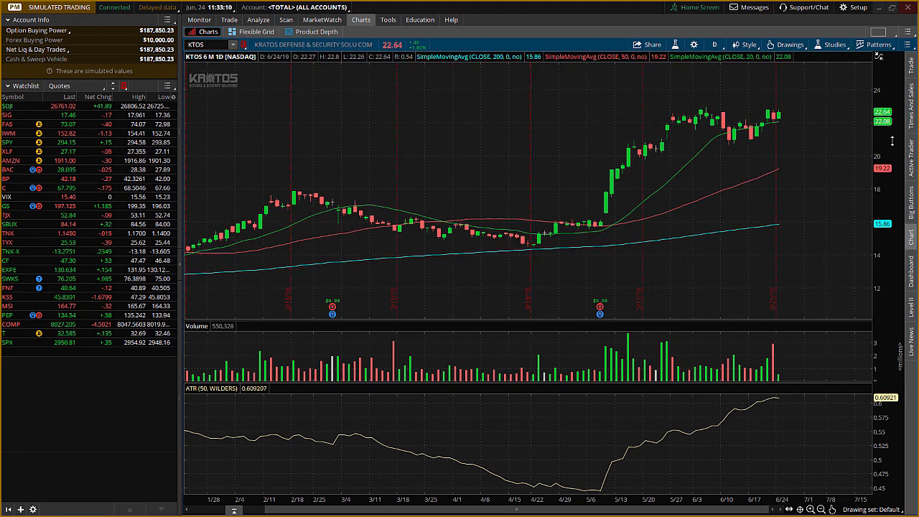
click(258, 22)
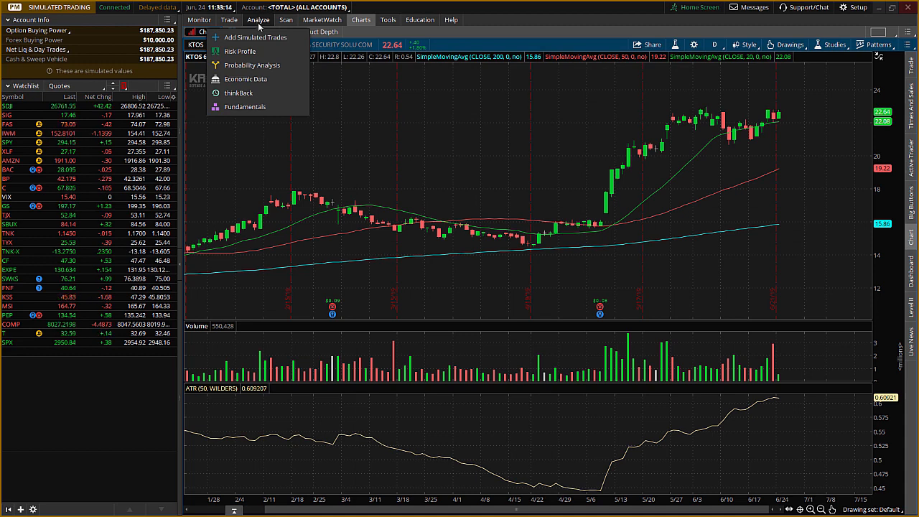
click(260, 25)
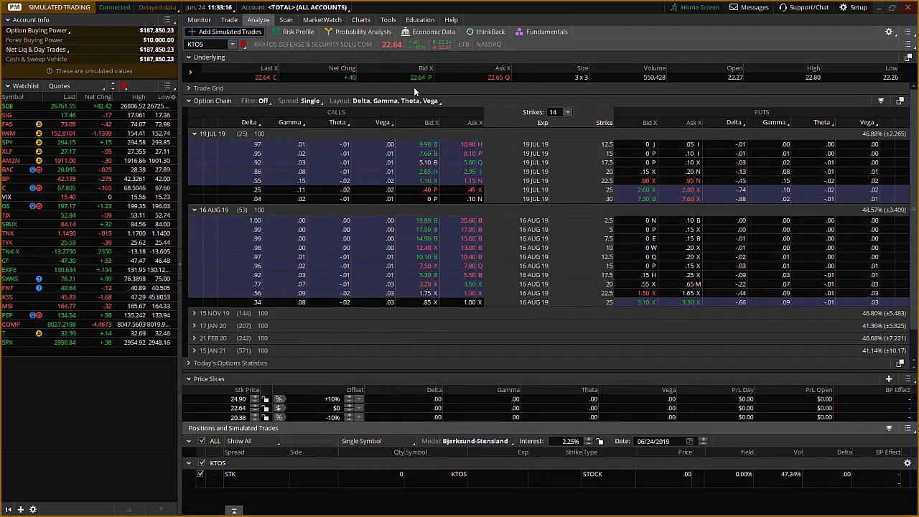
scroll(542, 265, down, 1)
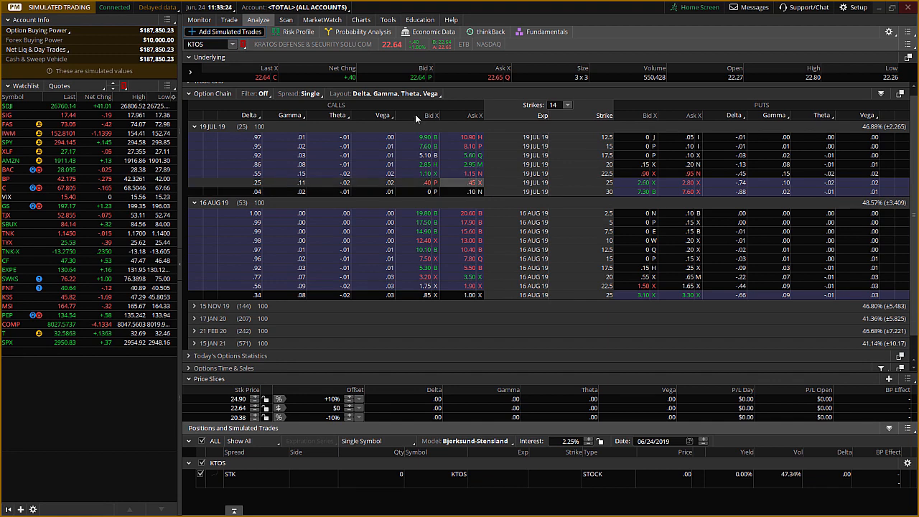
click(360, 19)
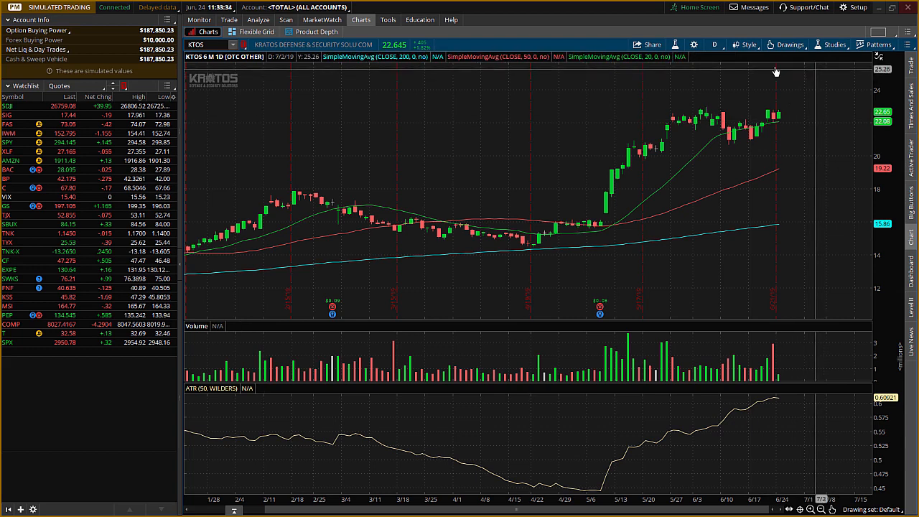
Step: Add a simulated KTOS diagonal, buying the 16 AUG 19 22.5 call and selling the 19 JUL 19 25 call
click(256, 20)
click(257, 21)
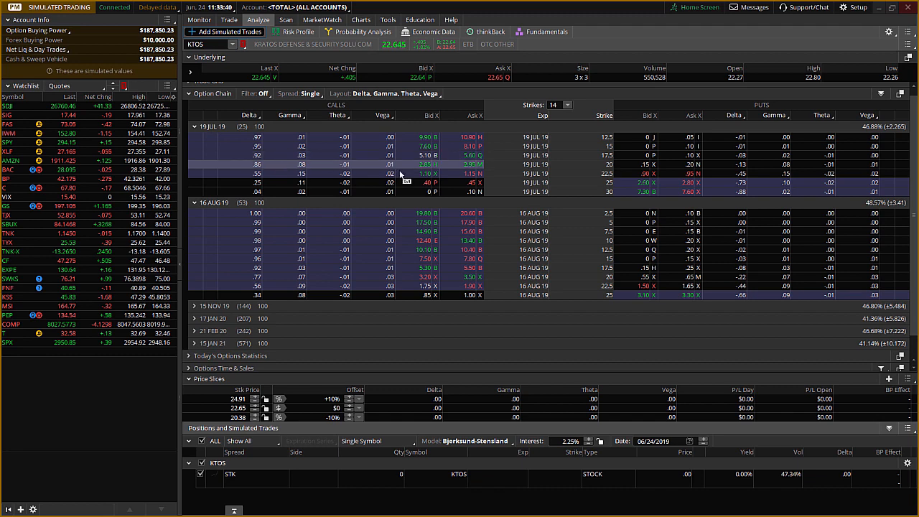
click(460, 289)
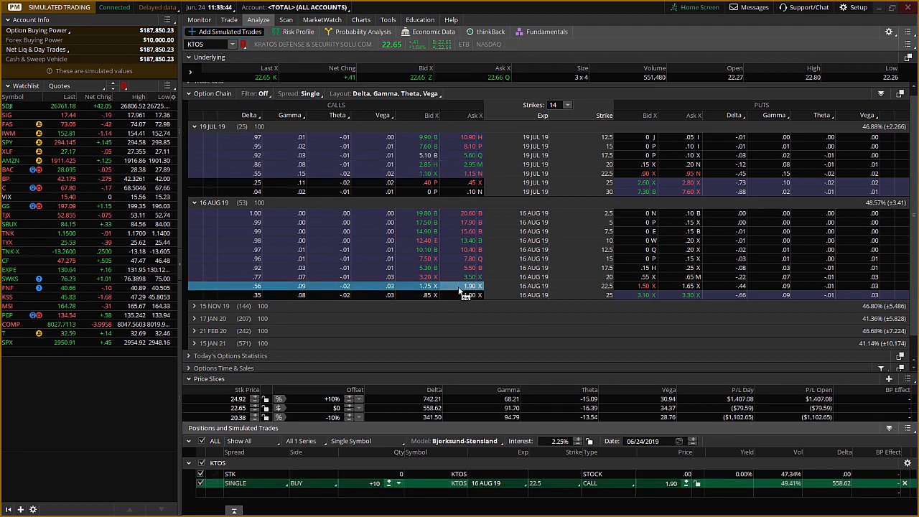
click(418, 184)
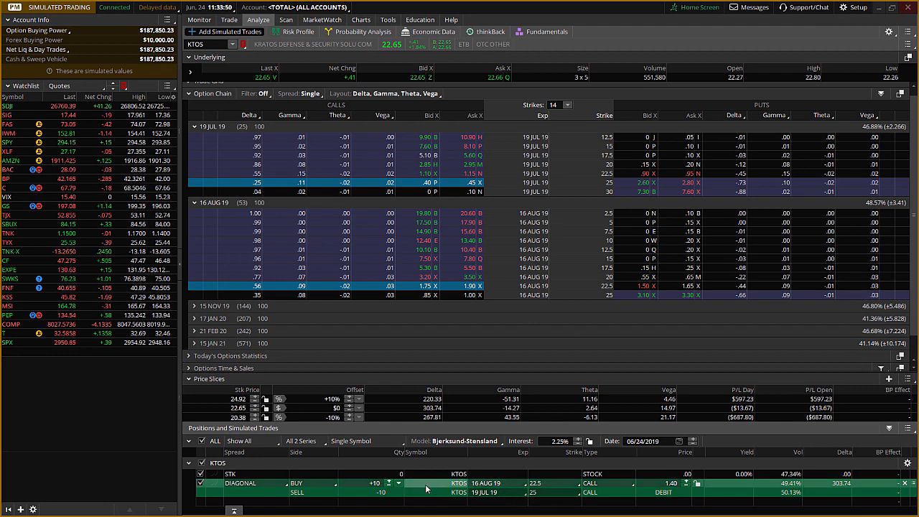
Step: Set the simulated diagonal's quantity to 1 contract and display its risk profile
click(388, 486)
click(390, 487)
click(390, 488)
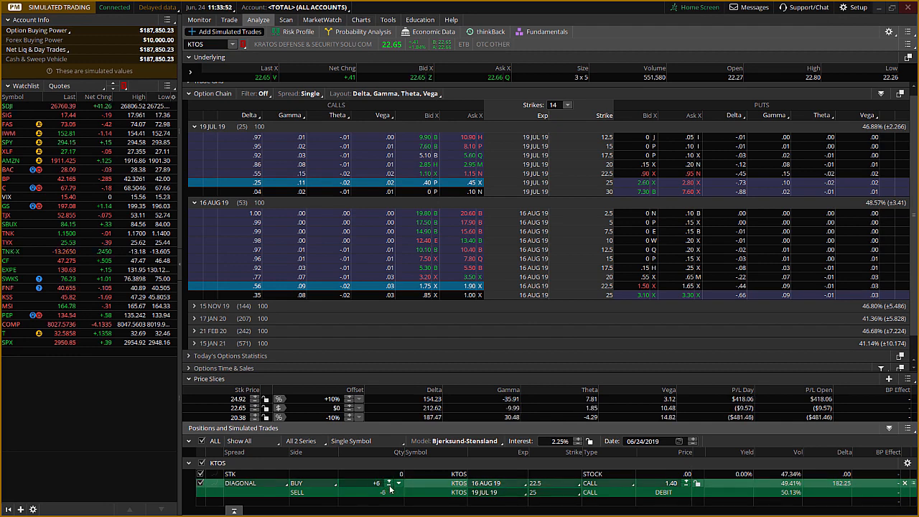
click(389, 488)
click(389, 487)
click(390, 487)
click(390, 487)
click(390, 488)
click(389, 488)
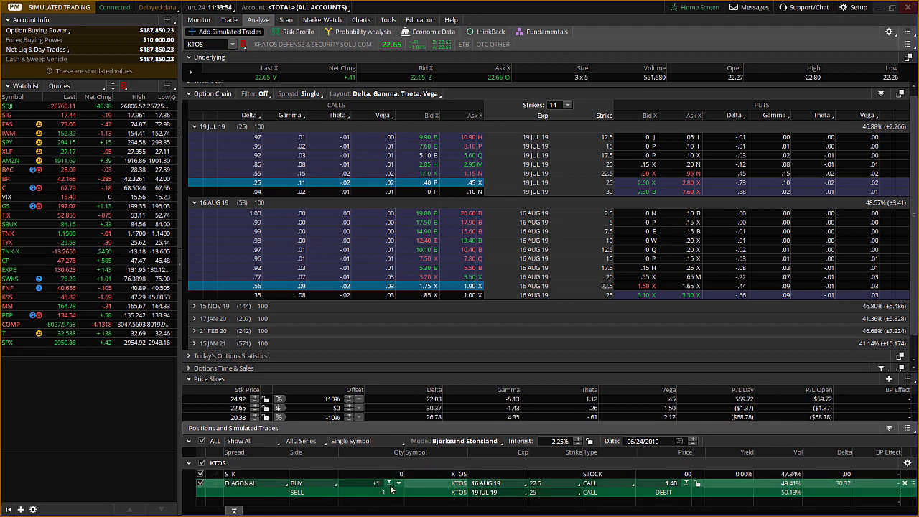
click(295, 32)
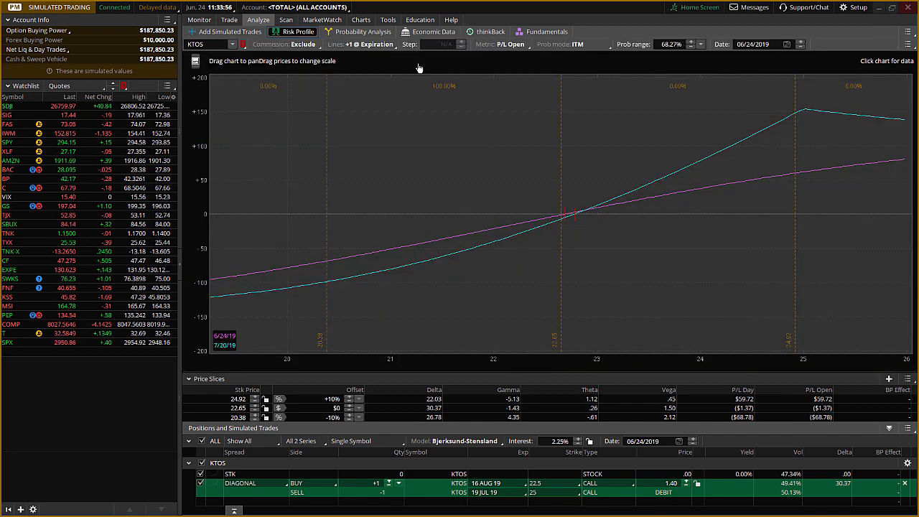
Step: Widen the KTOS risk profile's price range to about 16–35 and examine the diagonal's profit and loss curves
drag(888, 368, 579, 366)
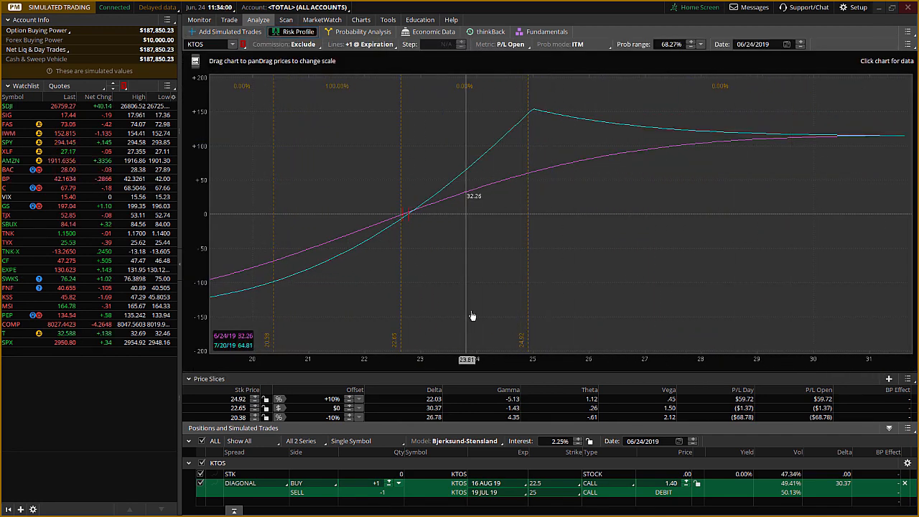
drag(471, 258, 560, 371)
drag(823, 366, 678, 361)
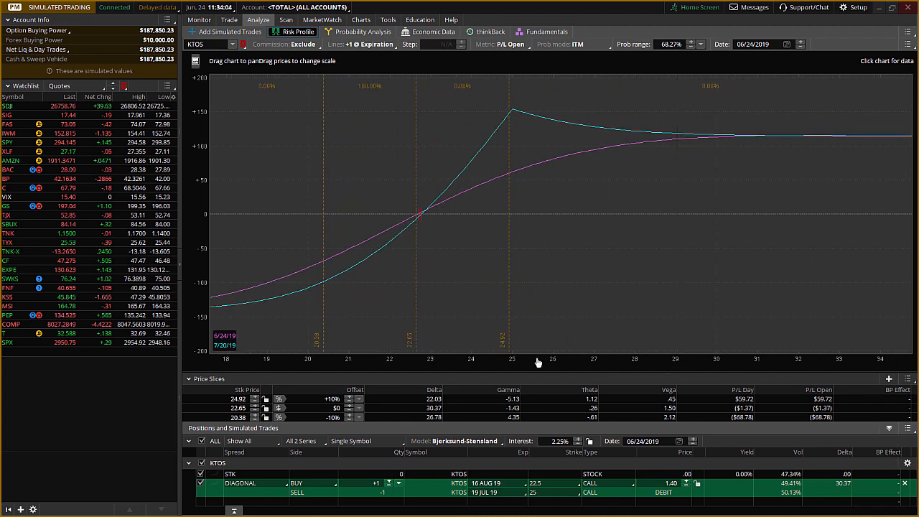
drag(560, 323, 576, 324)
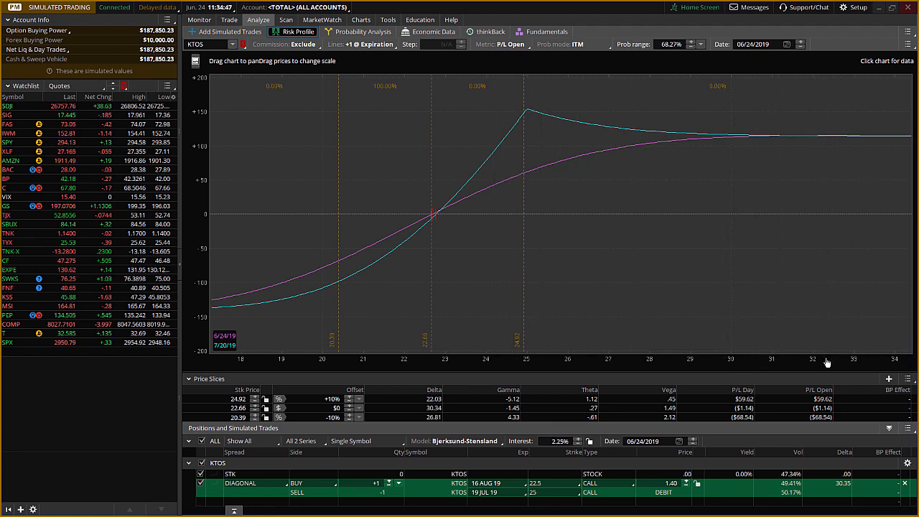
drag(826, 362, 750, 362)
drag(594, 280, 649, 283)
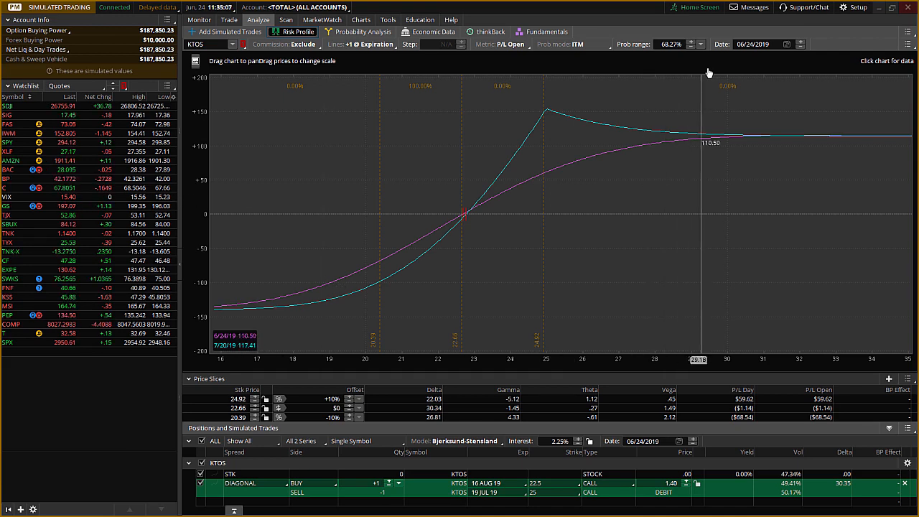
Step: Restore the thinkorswim window to a smaller size, move it off this screen, and start the symbol entry in TradeBench's new trade form
click(877, 9)
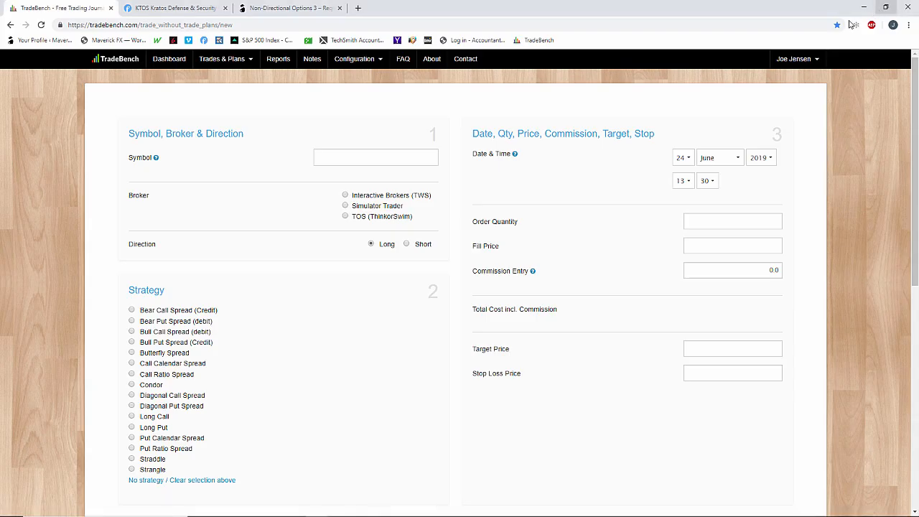
click(399, 156)
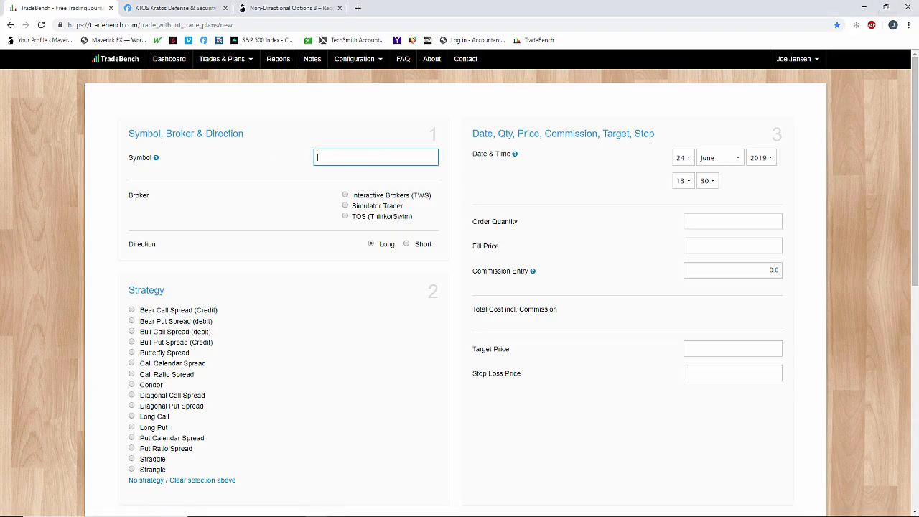
click(175, 515)
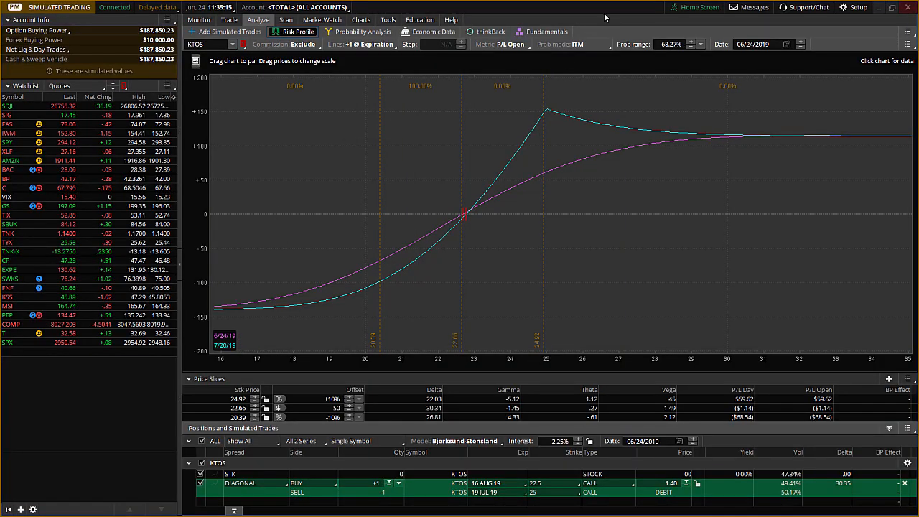
click(891, 7)
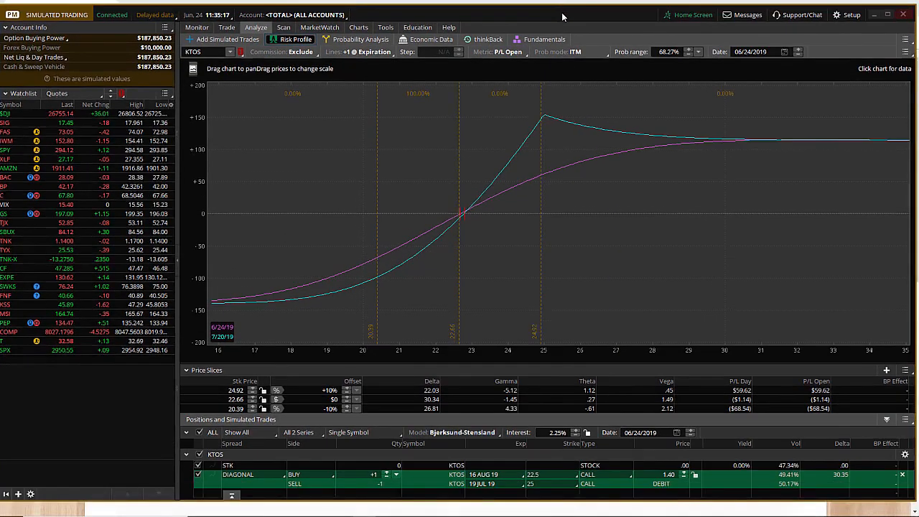
drag(94, 65, 0, 65)
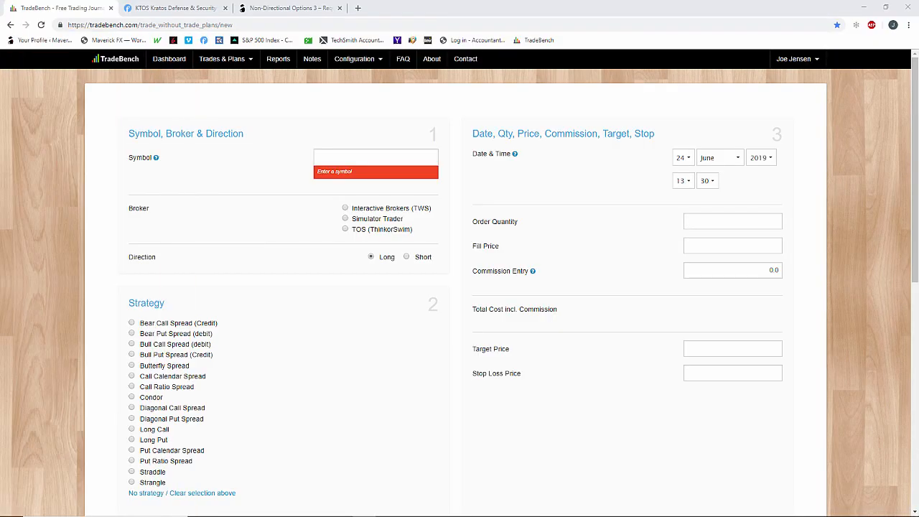
click(353, 158)
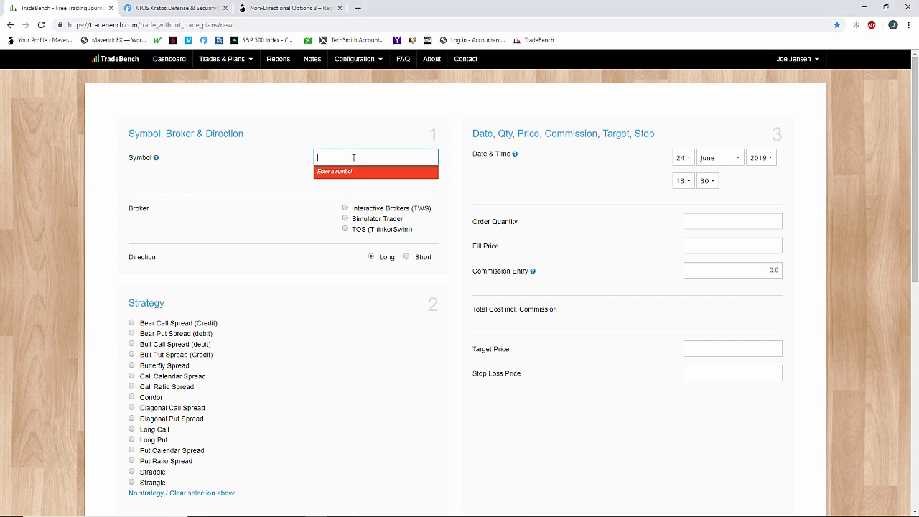
text(ktos)
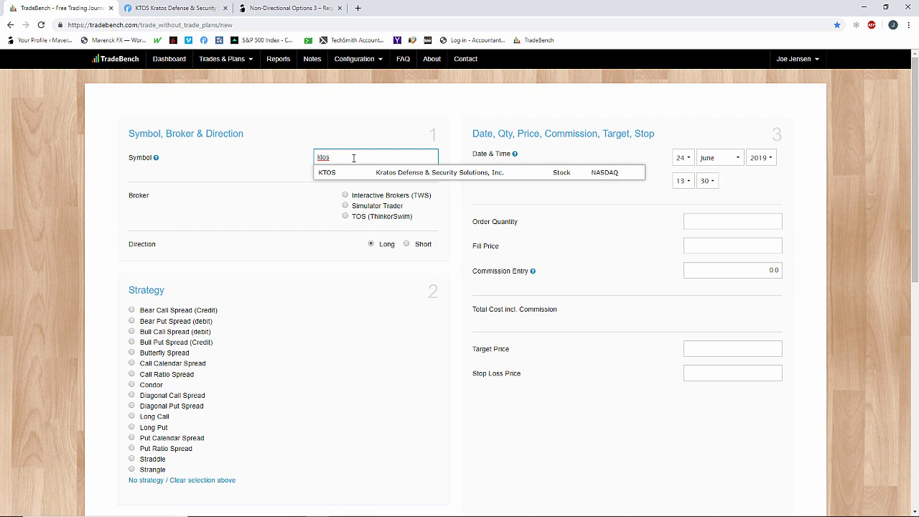
key(BackSpace)
key(BackSpace)
key(BackSpace)
key(BackSpace)
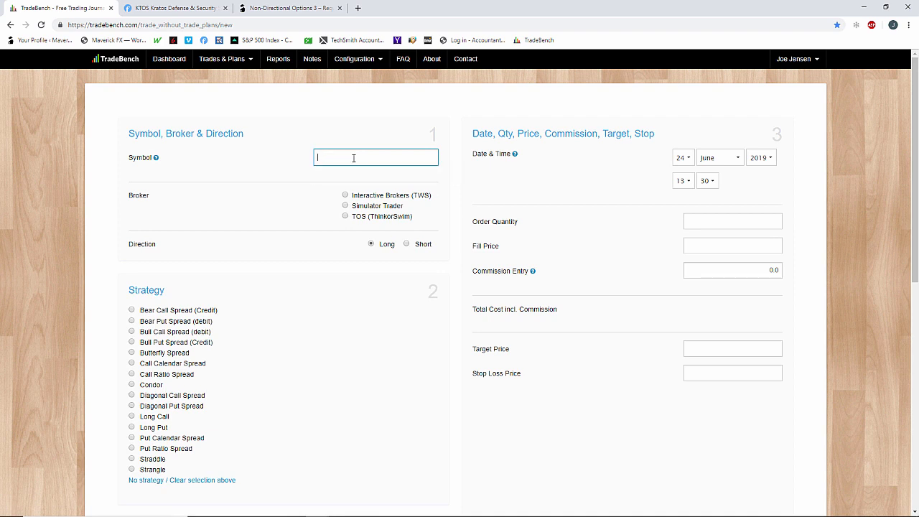
Step: Enter "KTOS - 19 Jul 25/16 Aug 22.5, 2019 Diagonal Call Spread" as the new trade's symbol
text(KTOS)
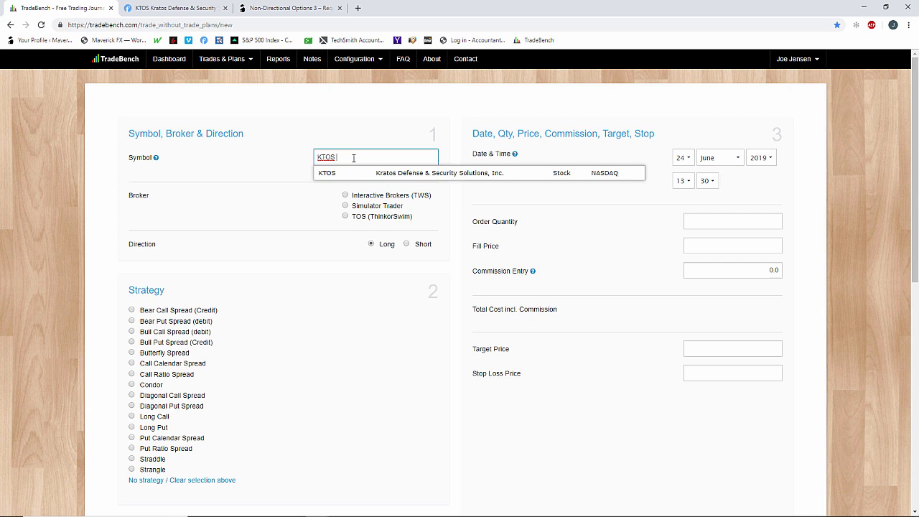
text(-)
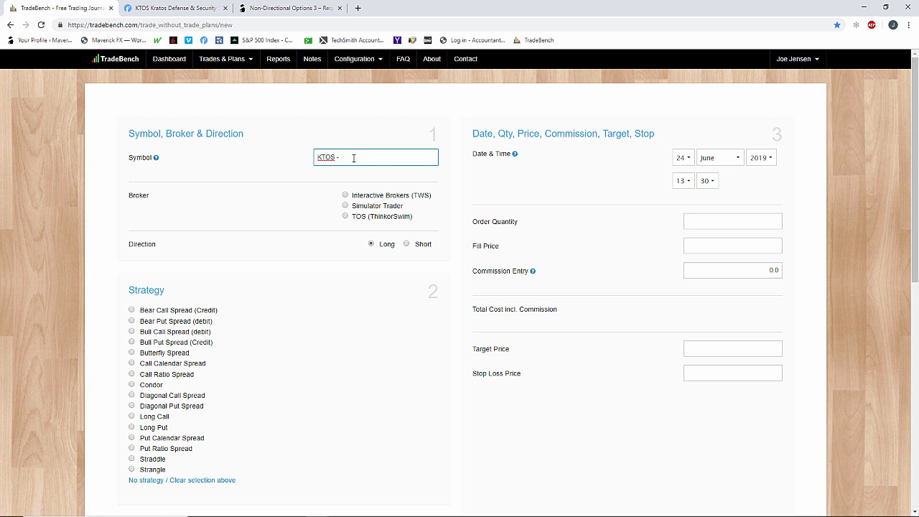
text(19 Jul 25/16 Aug 22.5, 2019 Diag)
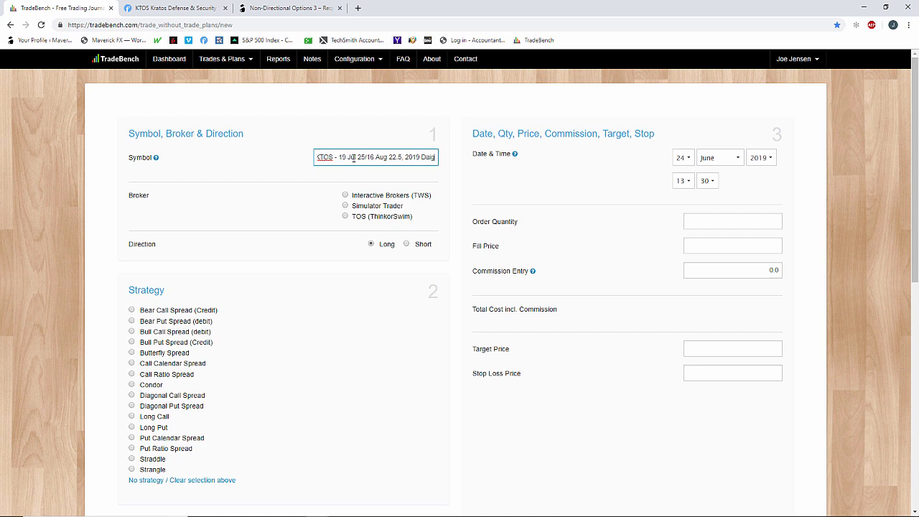
text(onal)
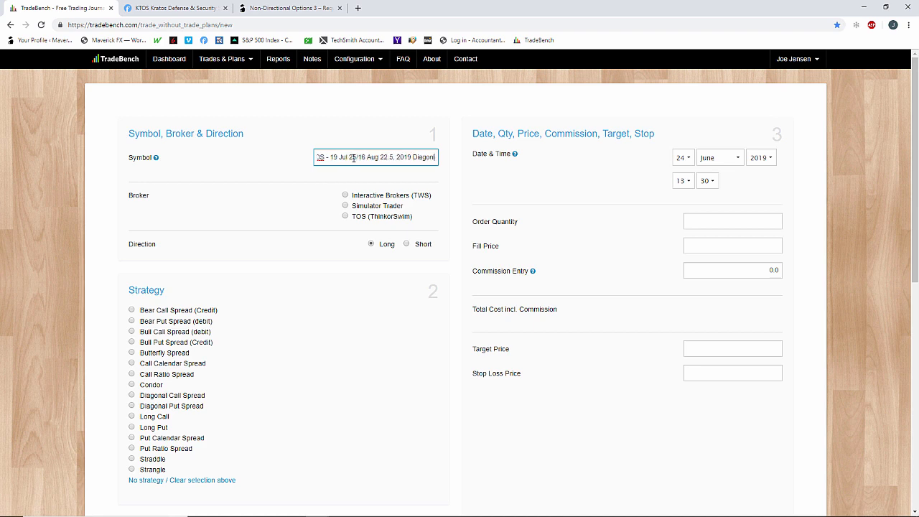
text( Call)
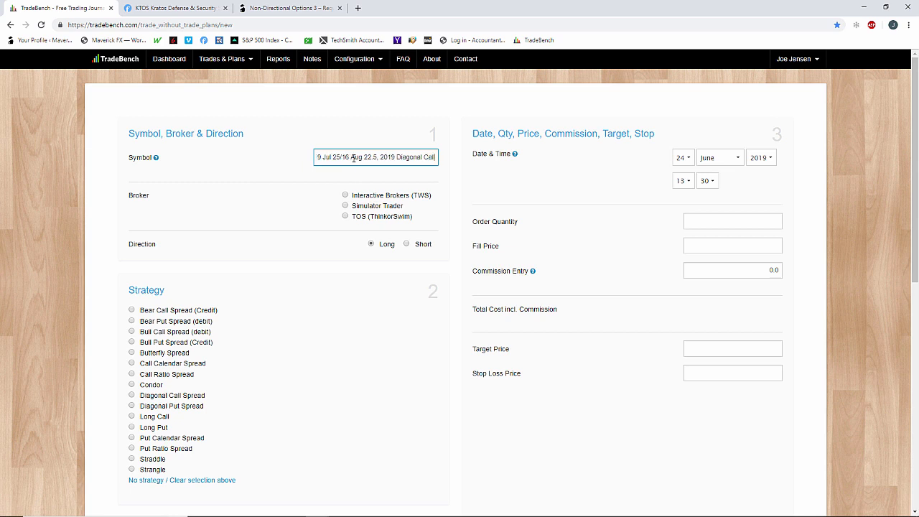
text( Spread)
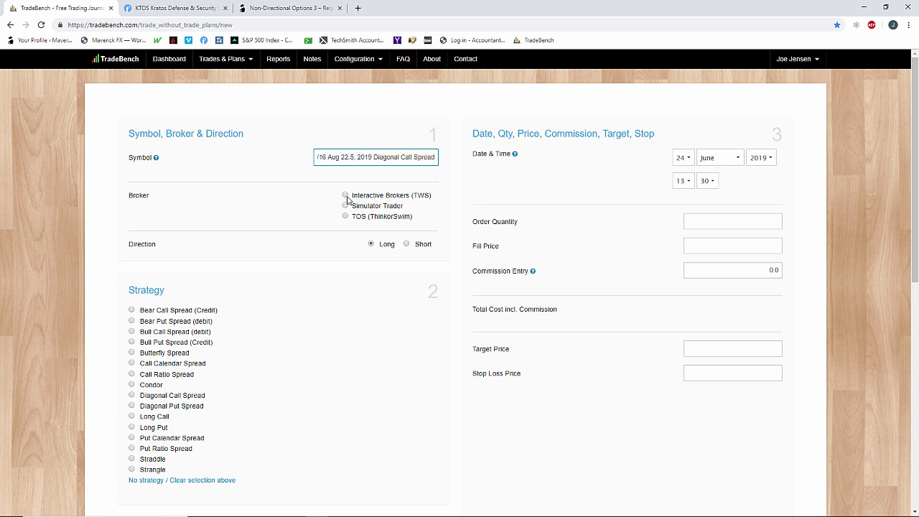
Step: Set the trade's broker to TOS (ThinkorSwim) and its multiplier to 100
click(344, 217)
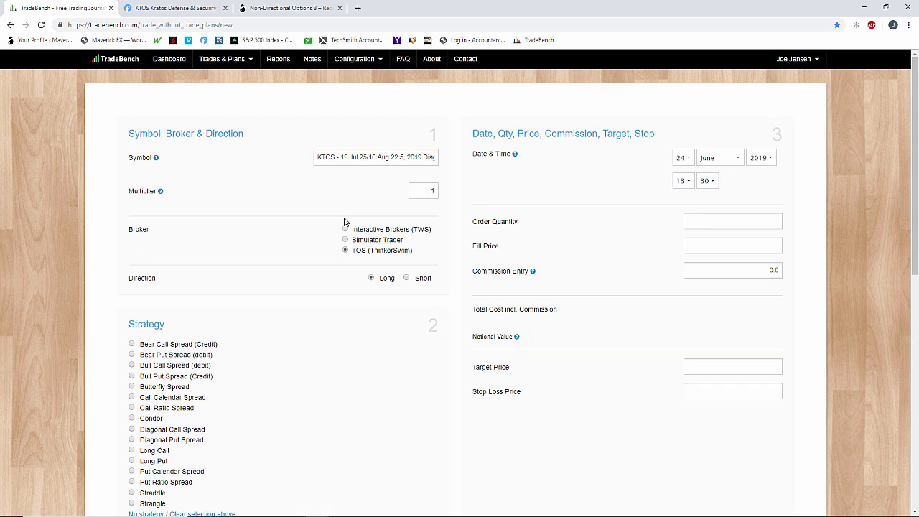
click(435, 190)
text(00)
click(395, 199)
Step: Assign the Diagonal Call Spread strategy to the KTOS trade
scroll(312, 311, down, 2)
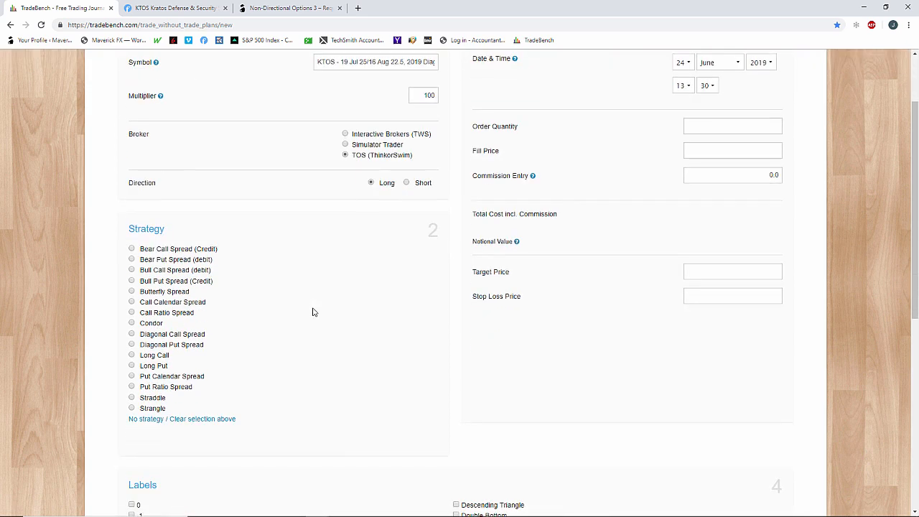
scroll(312, 312, up, 1)
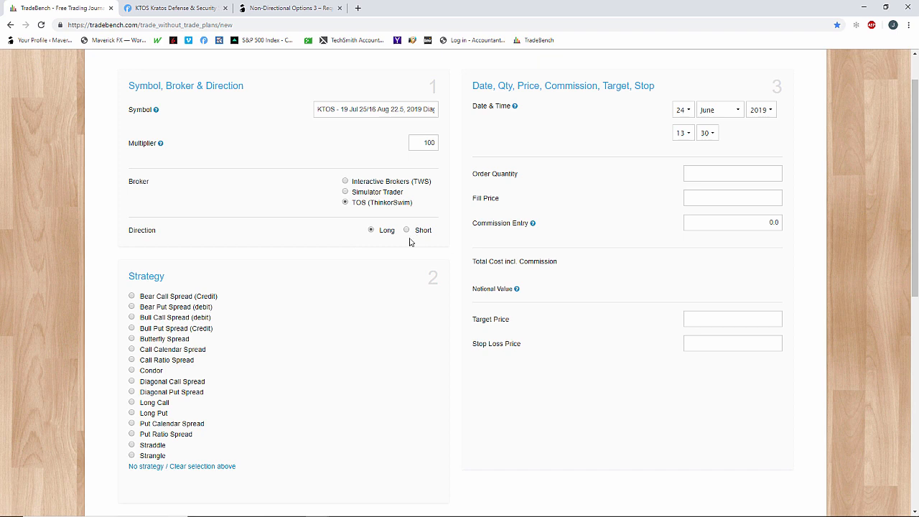
scroll(201, 344, down, 1)
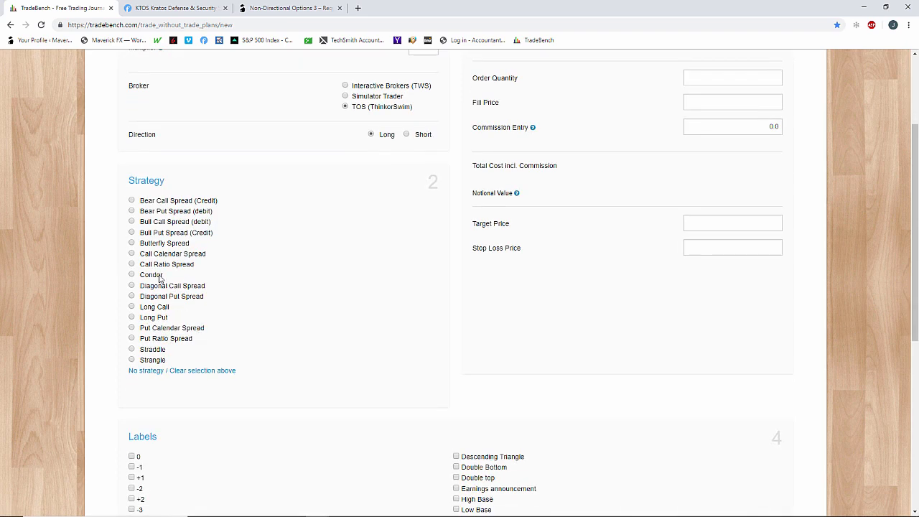
click(131, 285)
scroll(343, 305, up, 1)
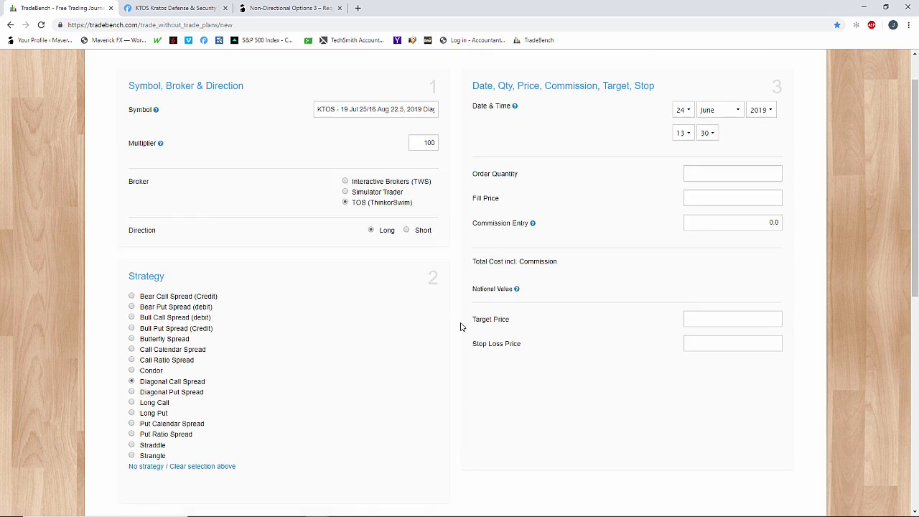
scroll(493, 375, up, 1)
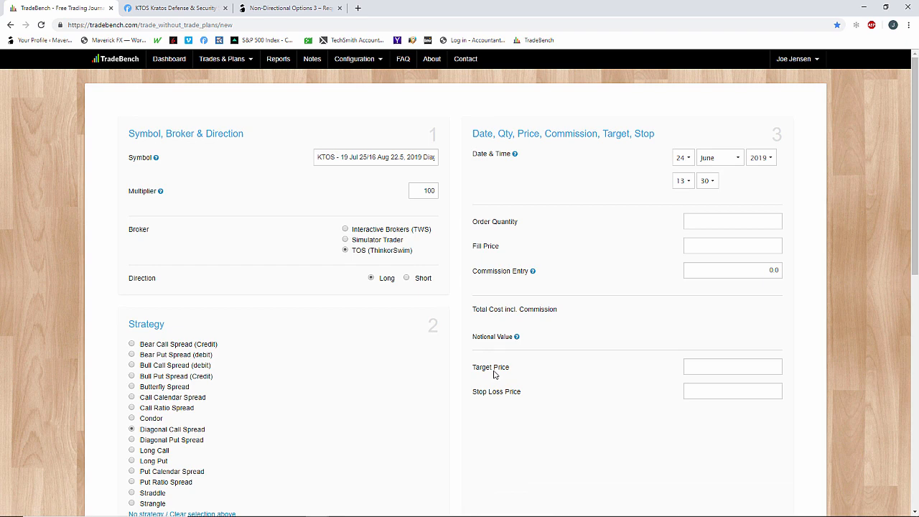
scroll(423, 398, down, 3)
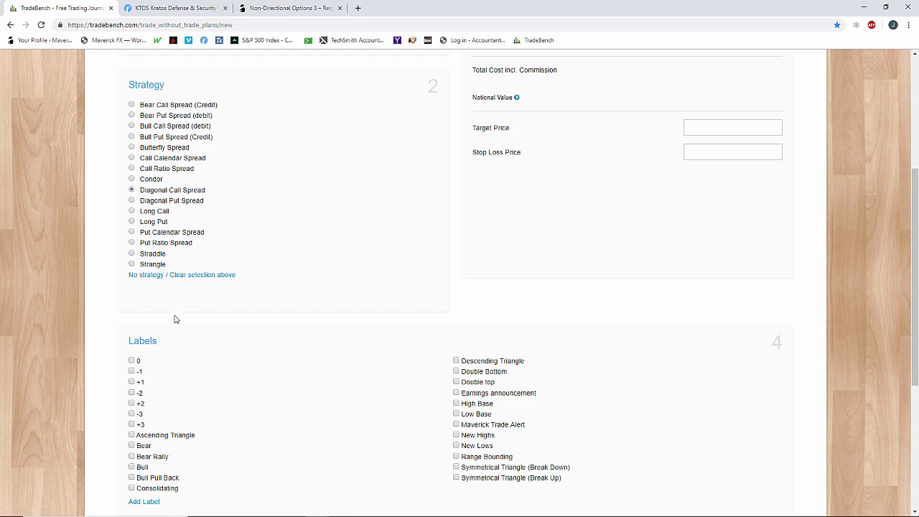
scroll(352, 276, up, 3)
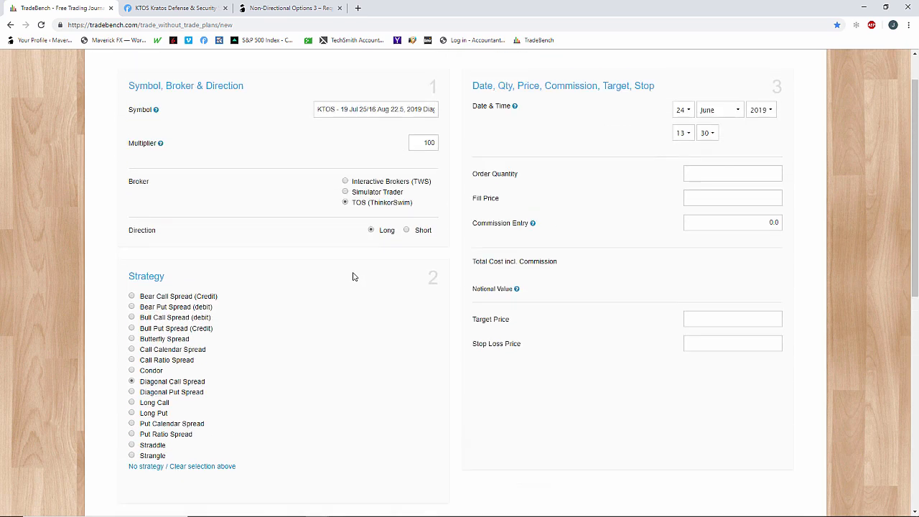
Step: Set the trade's order quantity to 3 and its fill price to 1.40
click(727, 171)
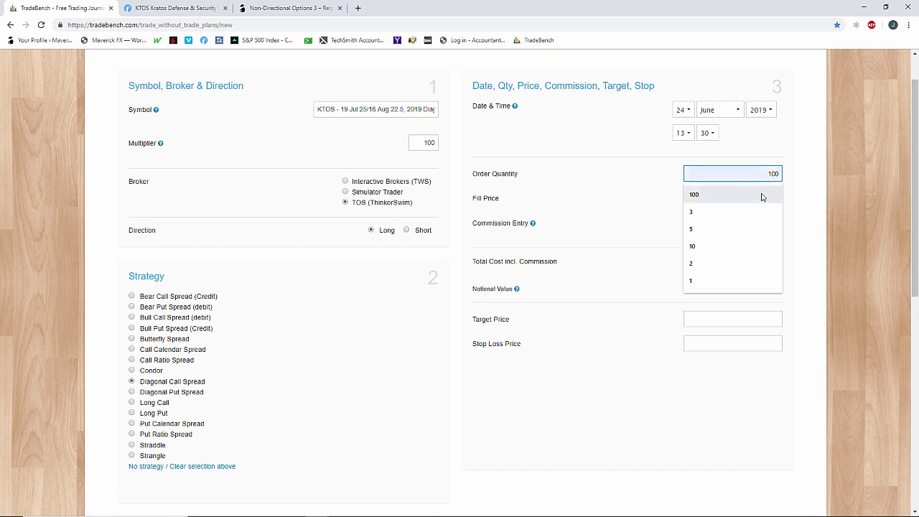
text(3)
click(640, 197)
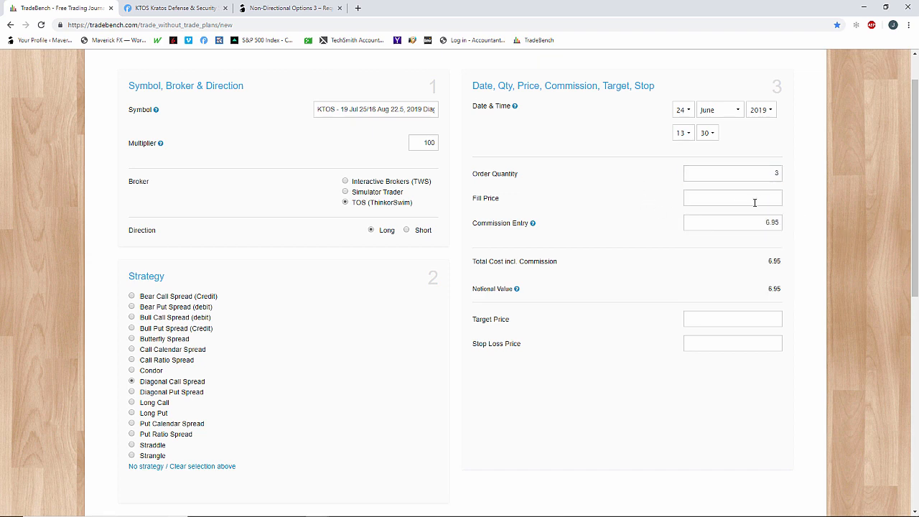
click(756, 203)
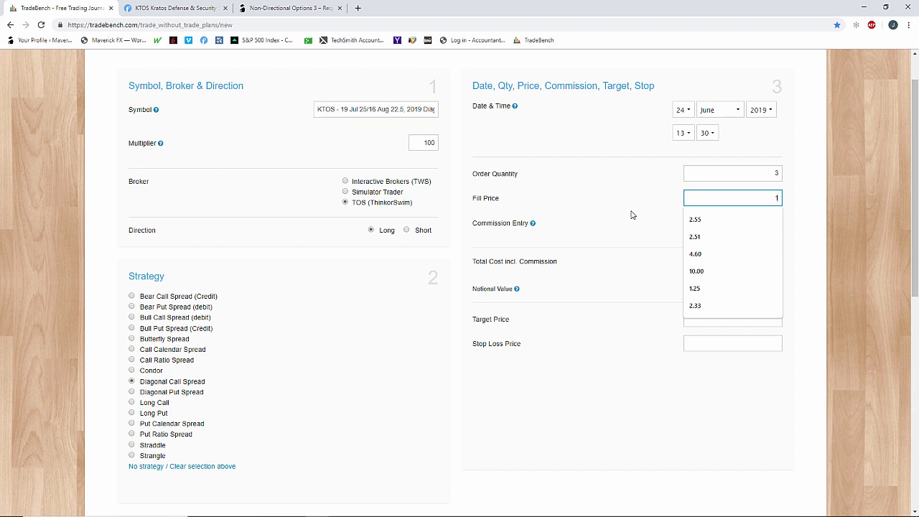
text(.40)
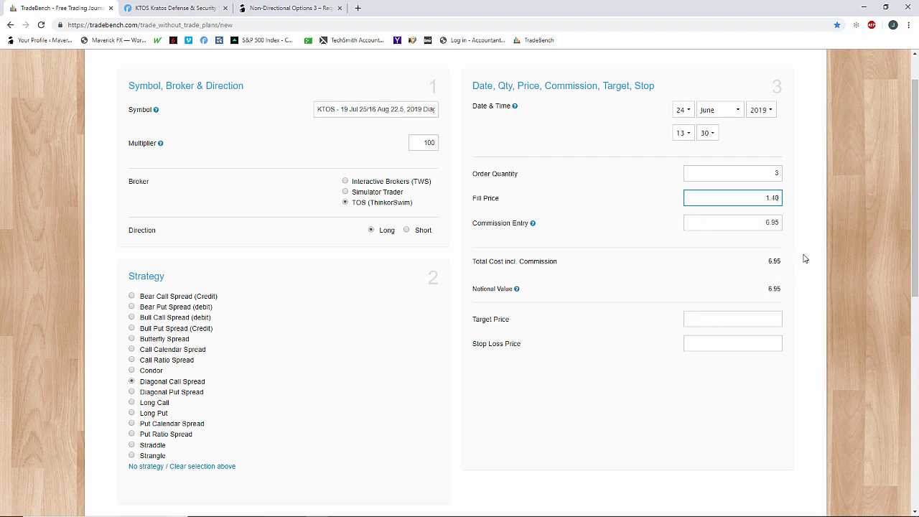
click(630, 210)
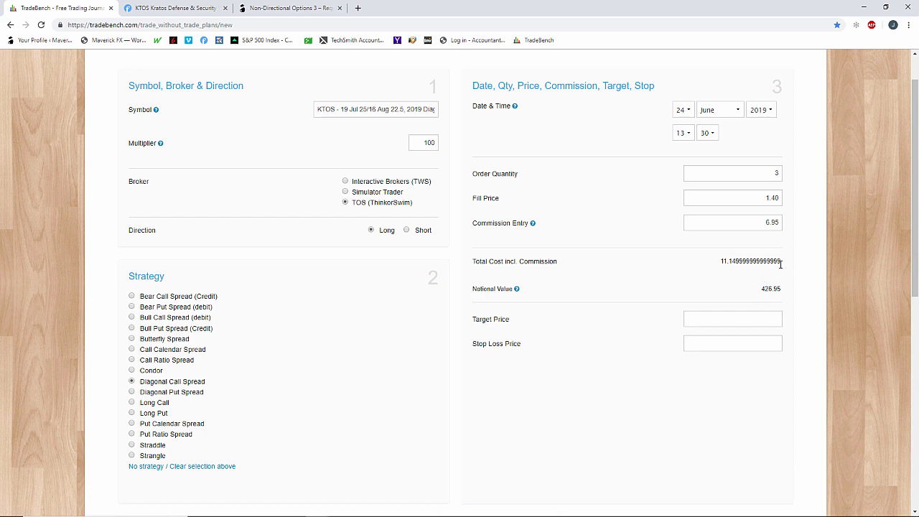
Step: Leave the target and stop loss prices empty and look over the labels available for the trade
click(740, 319)
click(619, 349)
scroll(561, 395, down, 2)
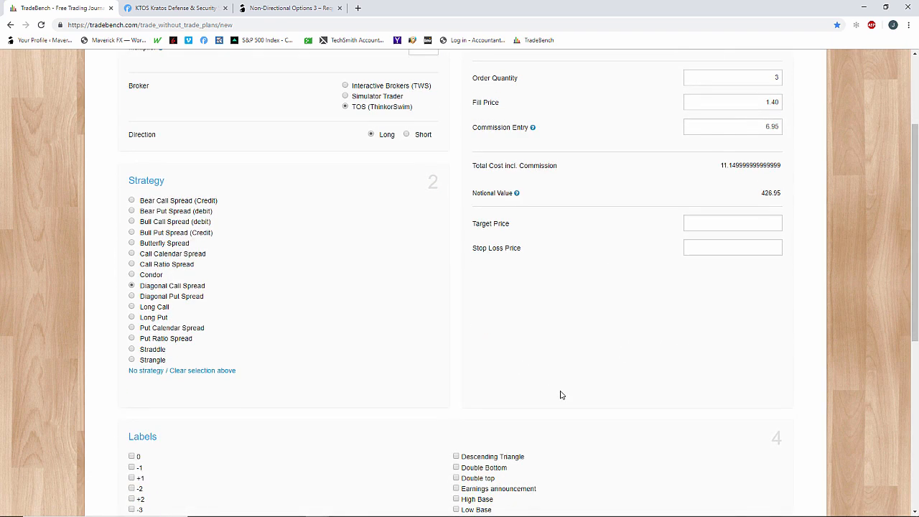
scroll(562, 394, up, 1)
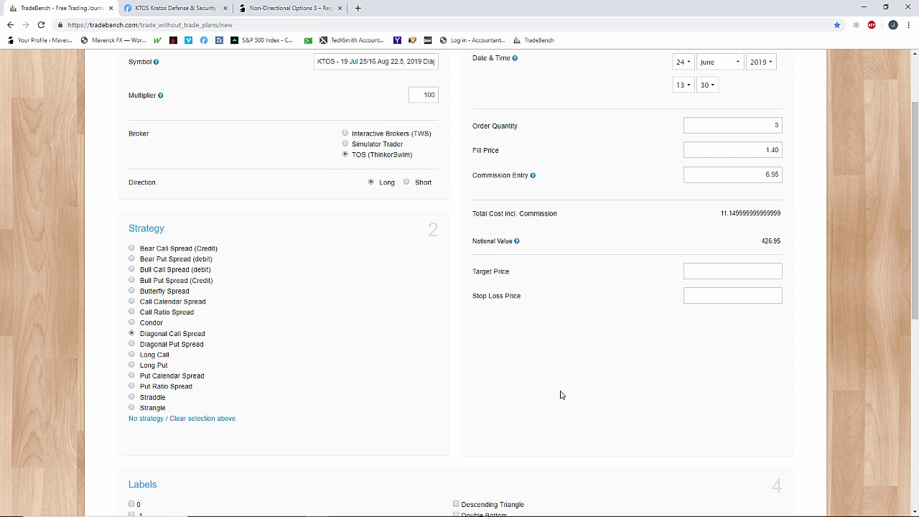
scroll(414, 361, down, 1)
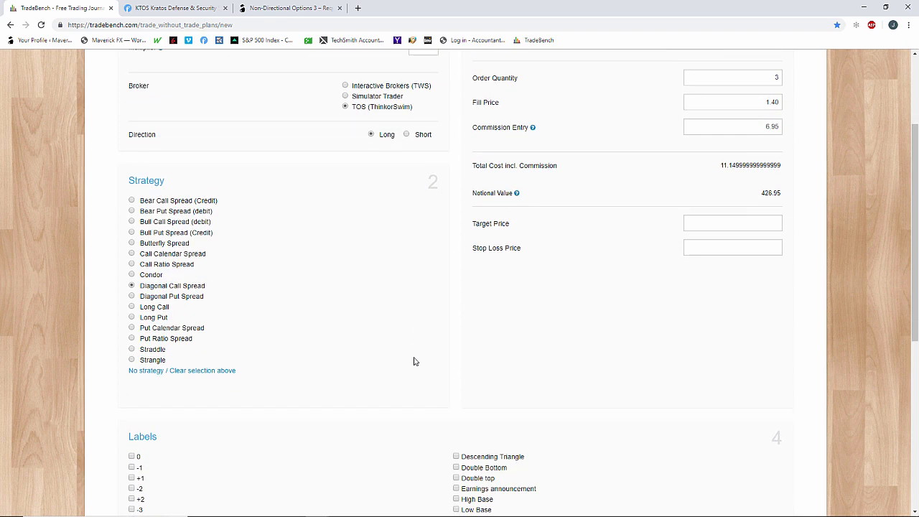
scroll(414, 361, down, 4)
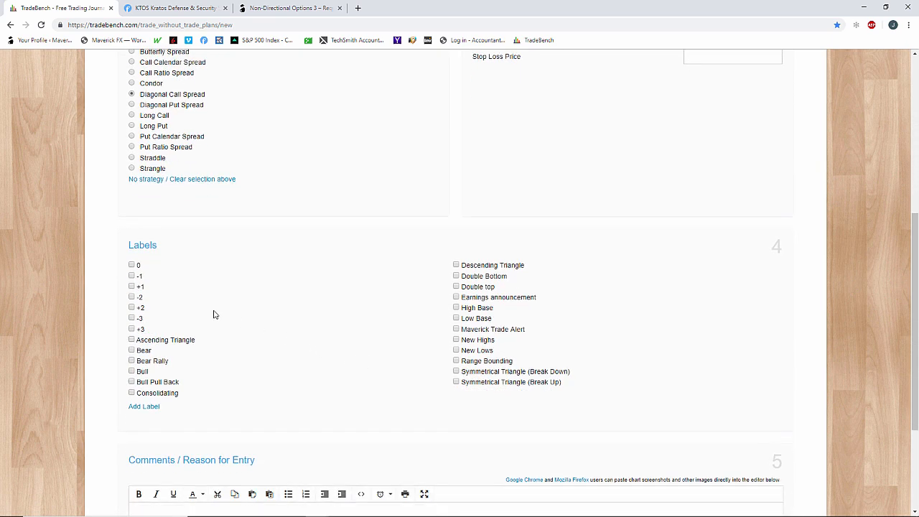
Step: Label the KTOS trade as +2, Consolidating and High Base
click(132, 307)
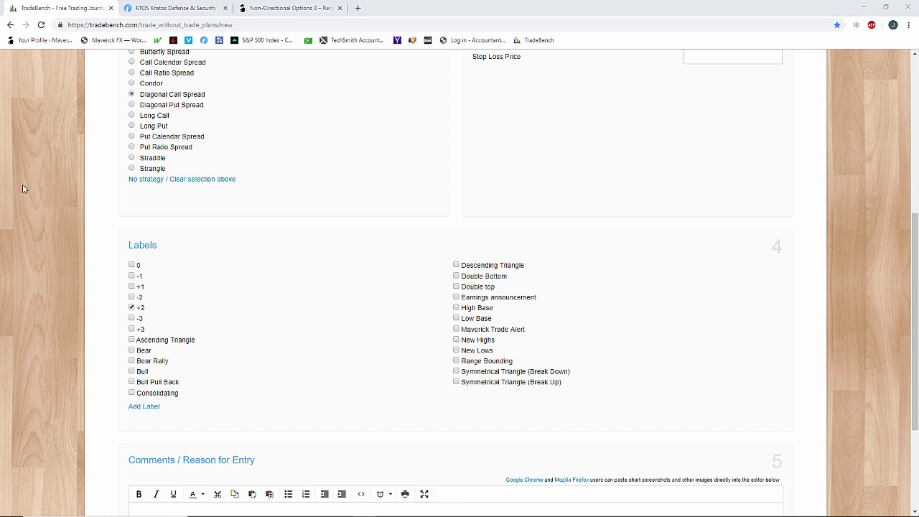
click(132, 393)
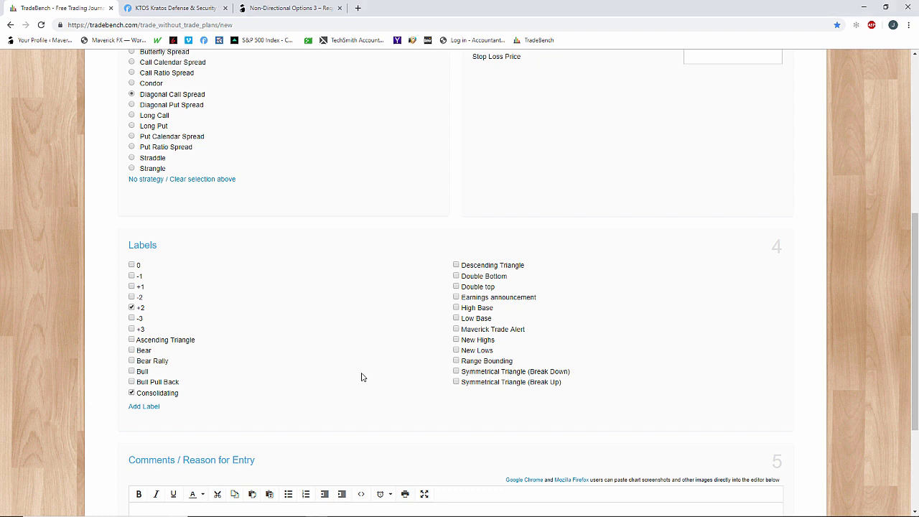
click(455, 308)
Step: Copy the daily KTOS chart image from Finviz and paste it into the trade's Comments / Reason for Entry
scroll(344, 398, down, 2)
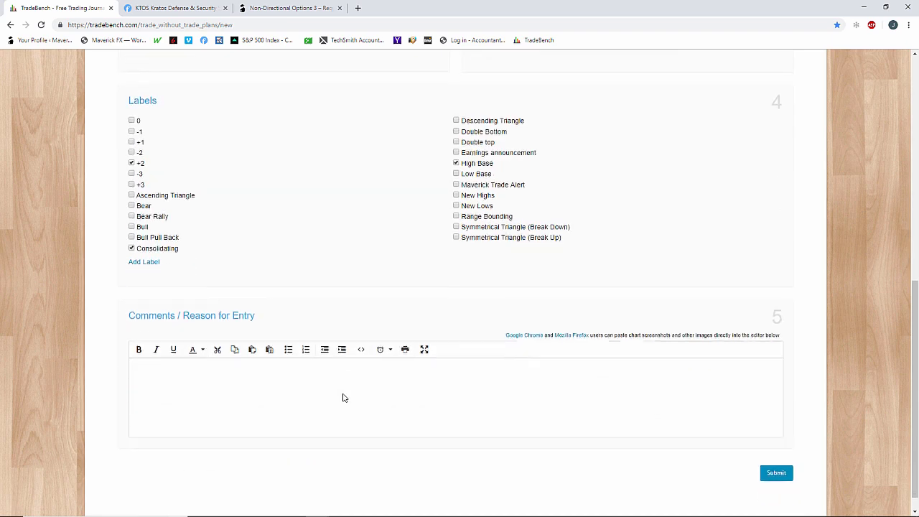
click(303, 356)
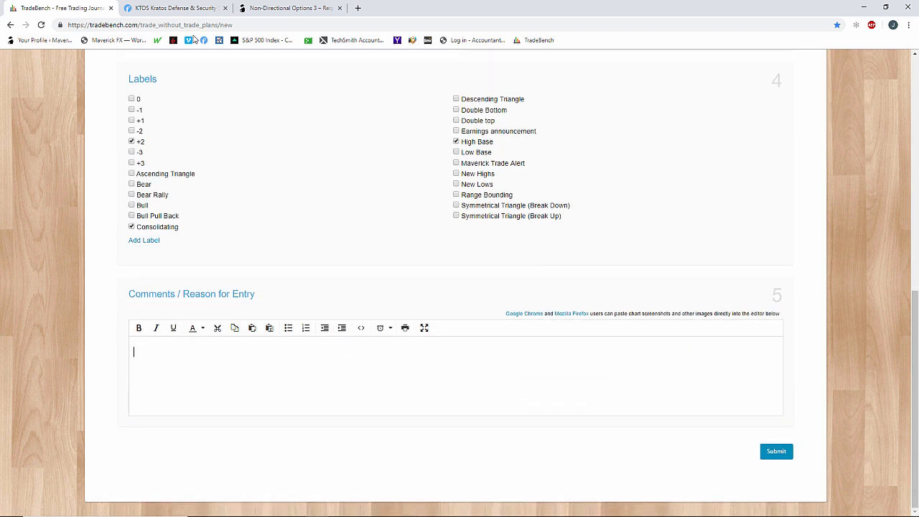
click(184, 13)
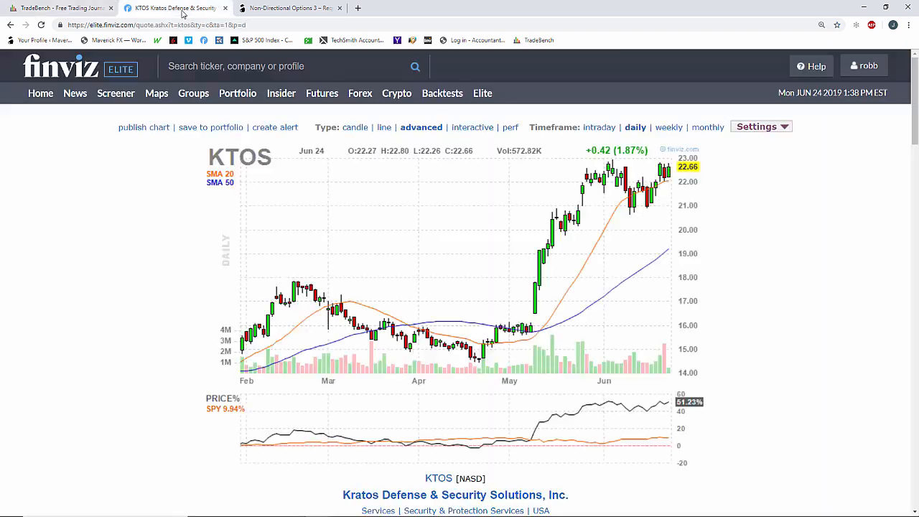
right_click(390, 191)
click(410, 218)
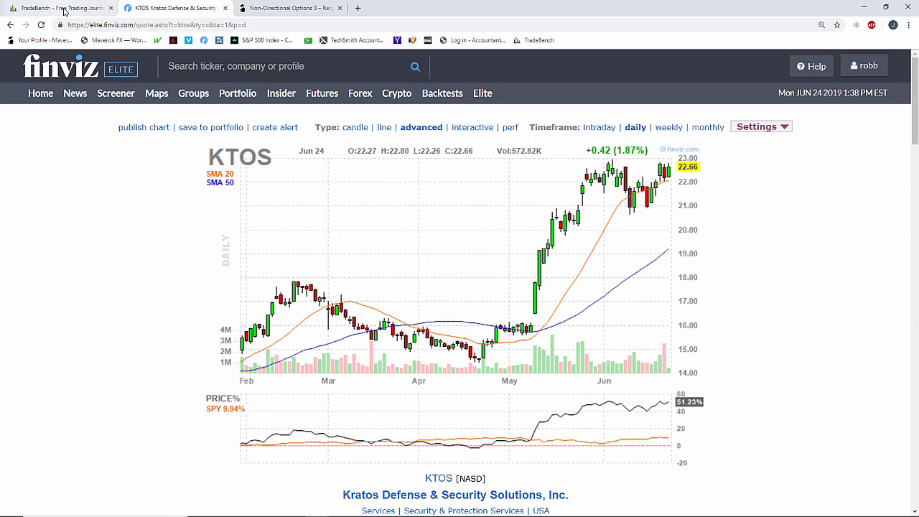
click(61, 8)
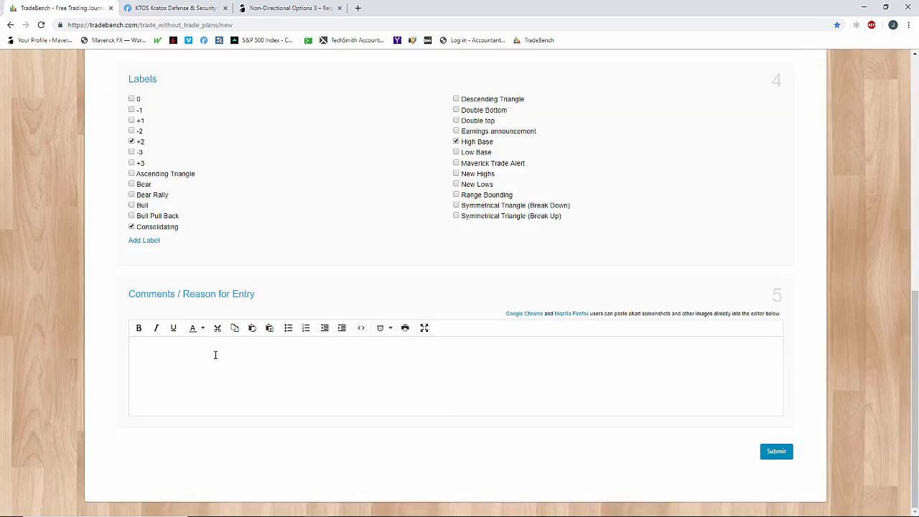
key(ctrl+v)
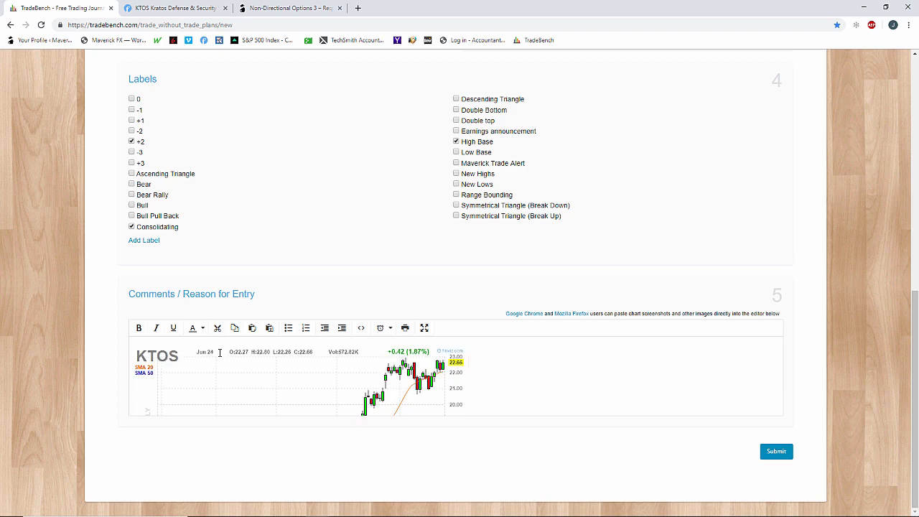
Step: Below the pasted chart, add the comment lines "Target of 25.00" and "Bought the 22.50 calls for -1.80 debit"
scroll(526, 436, down, 2)
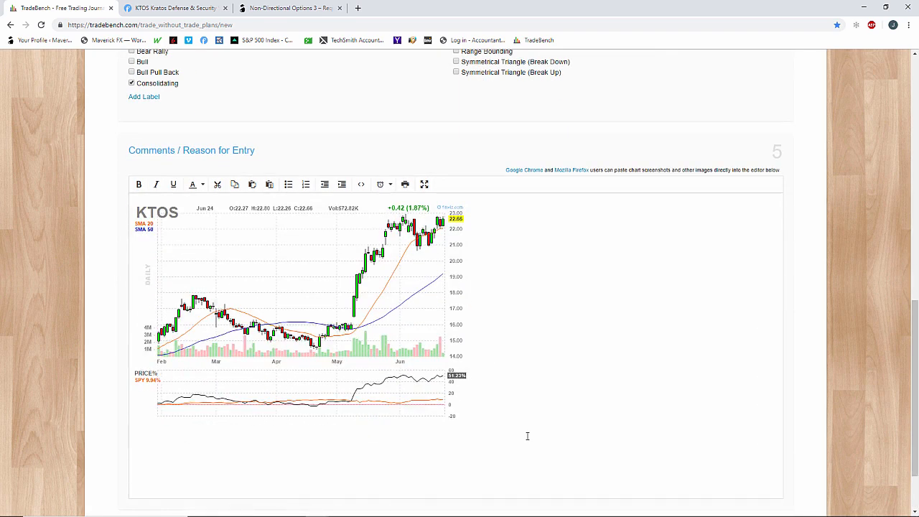
text(Target of 25.00)
key(Return)
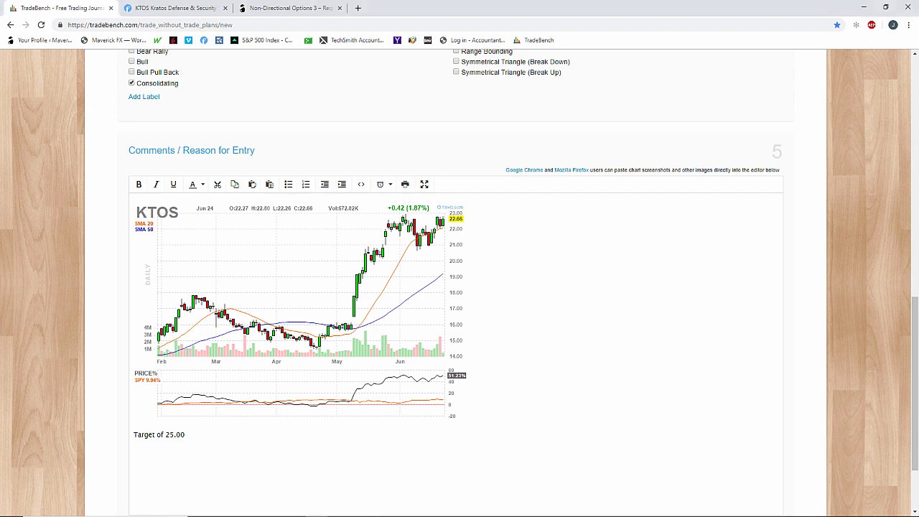
text(Bought the 22.50 calls for)
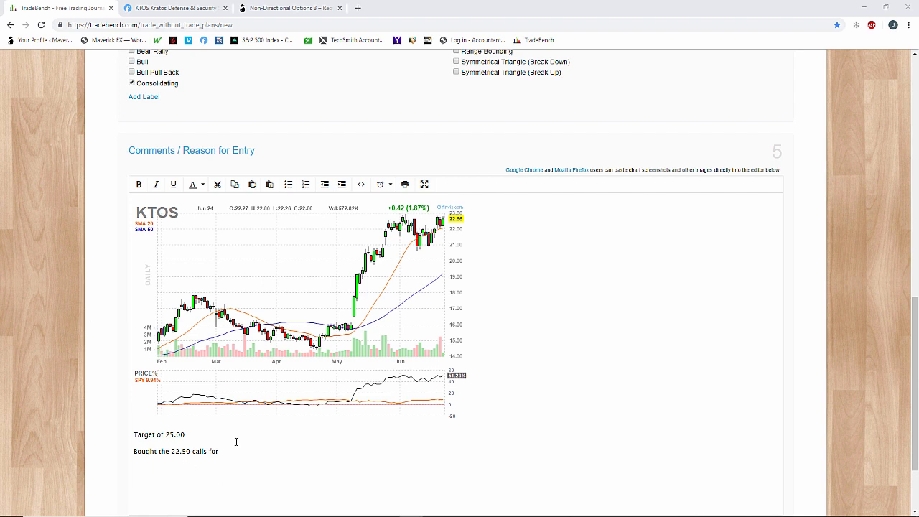
text(~1.)
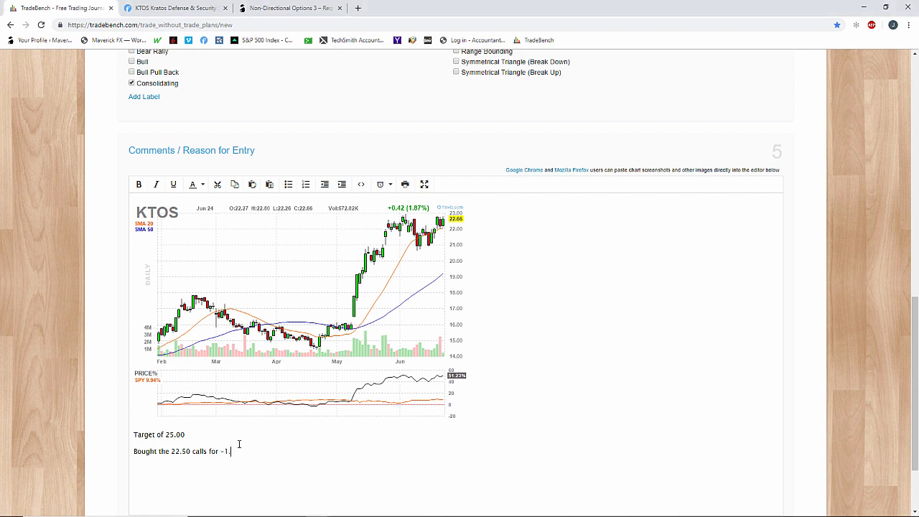
text(80 debit)
key(Return)
Step: Add the comment line "Sold the 25.00 calls for +.40 credit" to the reason for entry
text(Sold the 25.00)
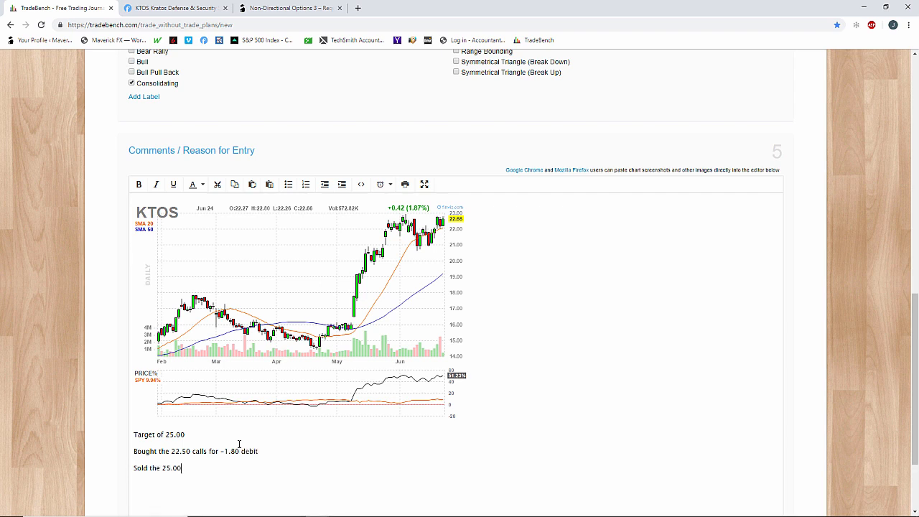
text( calls for)
text( ~)
text(.4)
text(0 )
text(credit)
key(Return)
Step: Review the completed KTOS trade form from symbol to comments and submit it
scroll(427, 442, down, 1)
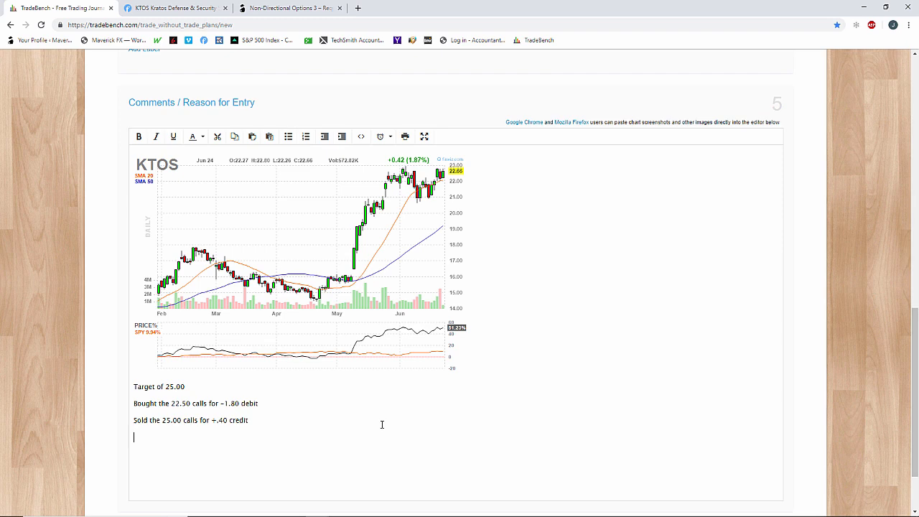
scroll(382, 424, up, 5)
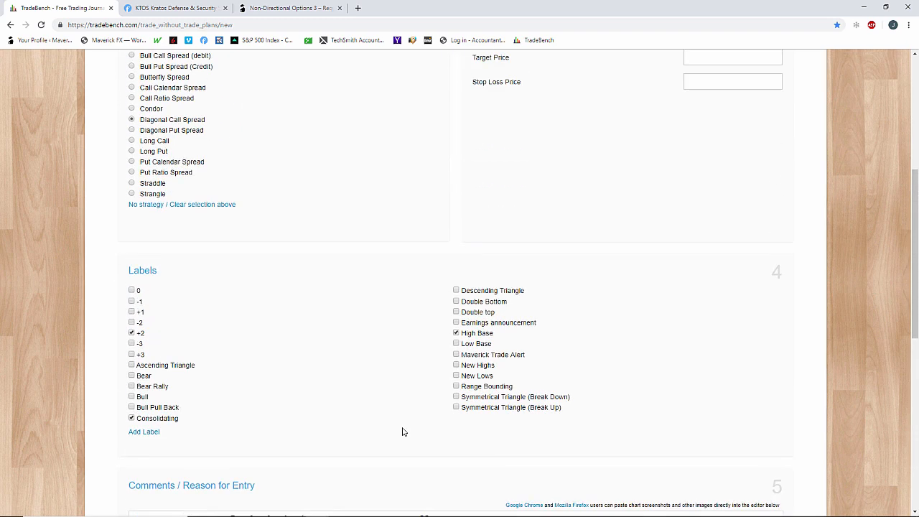
scroll(402, 431, up, 4)
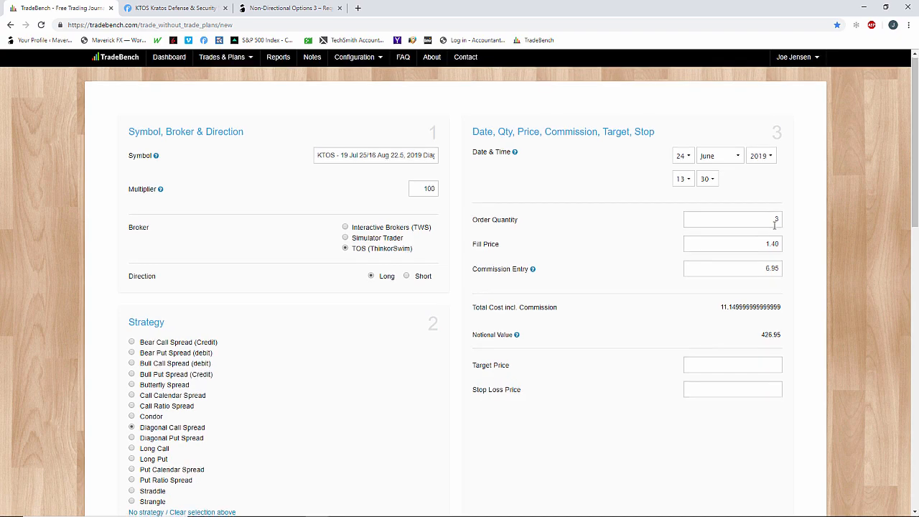
scroll(774, 224, down, 7)
scroll(527, 419, down, 4)
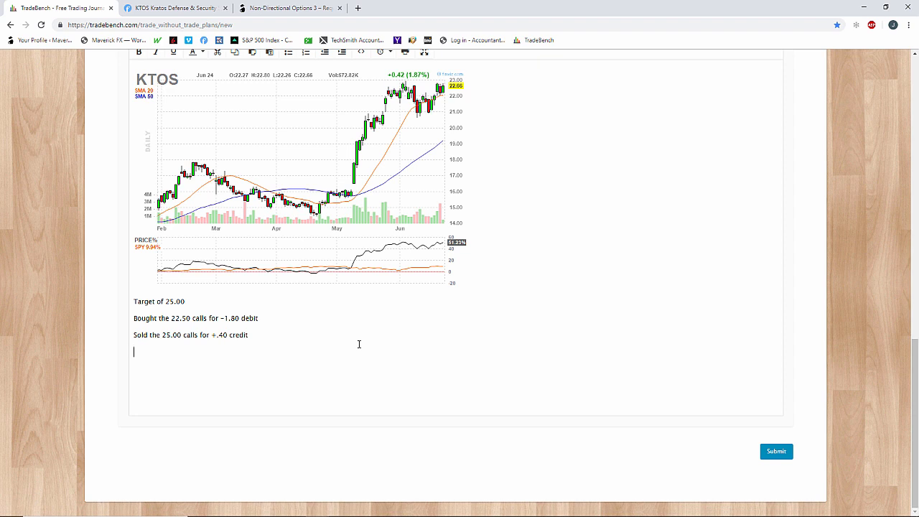
key(Return)
click(769, 456)
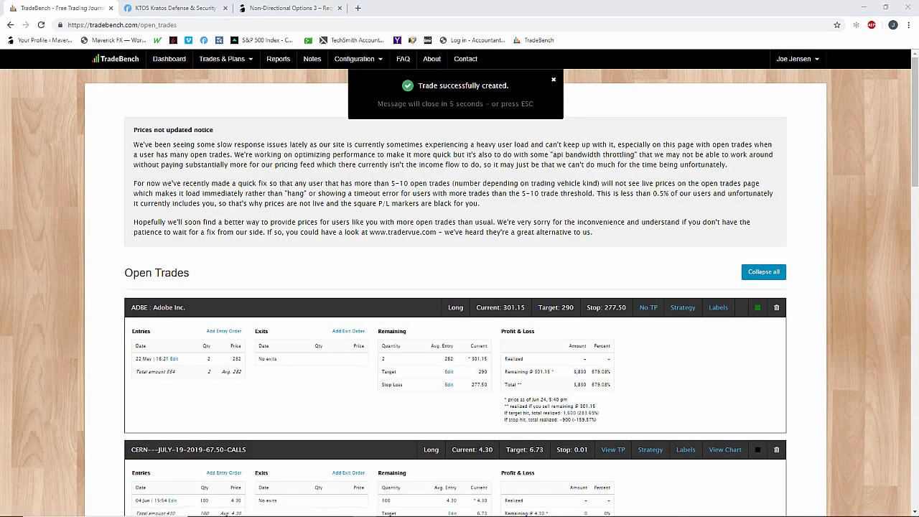
Step: Switch to thinkorswim and view the KTOS price chart with its price scale compressed to show higher price levels
drag(0, 13, 605, 20)
click(887, 20)
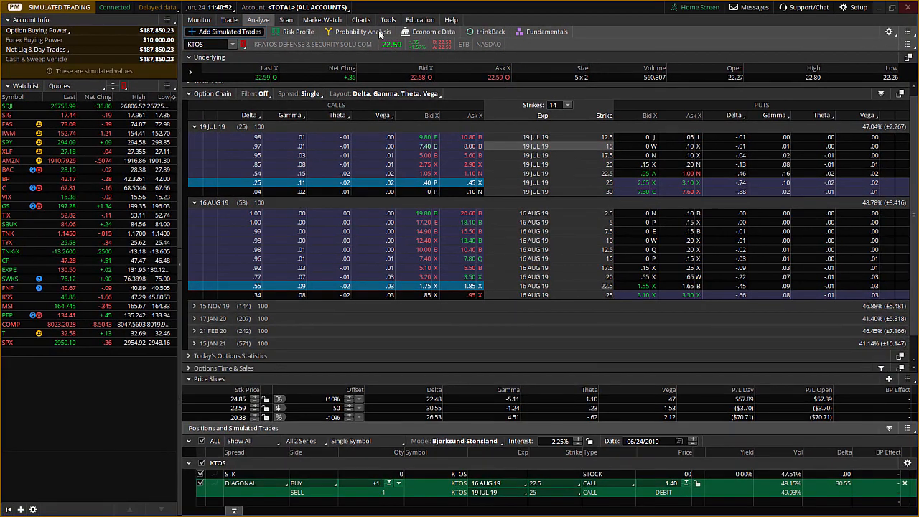
click(360, 20)
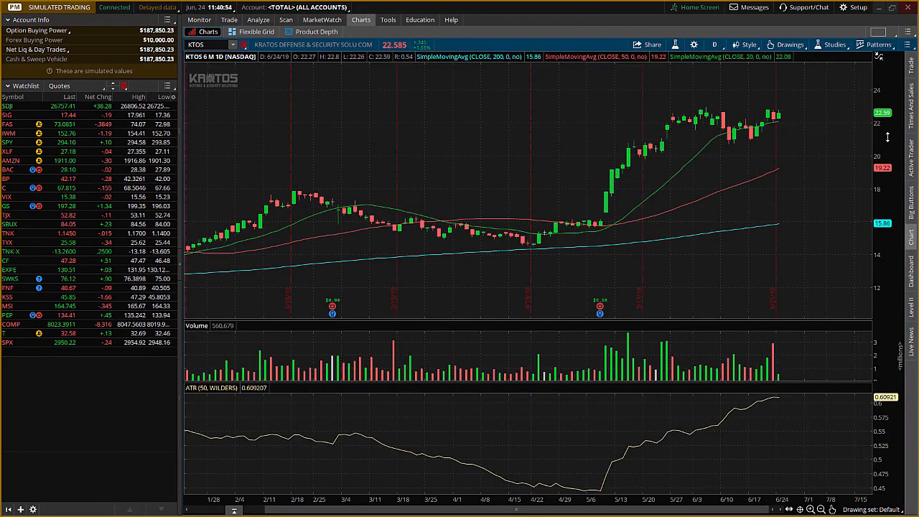
drag(893, 126, 885, 108)
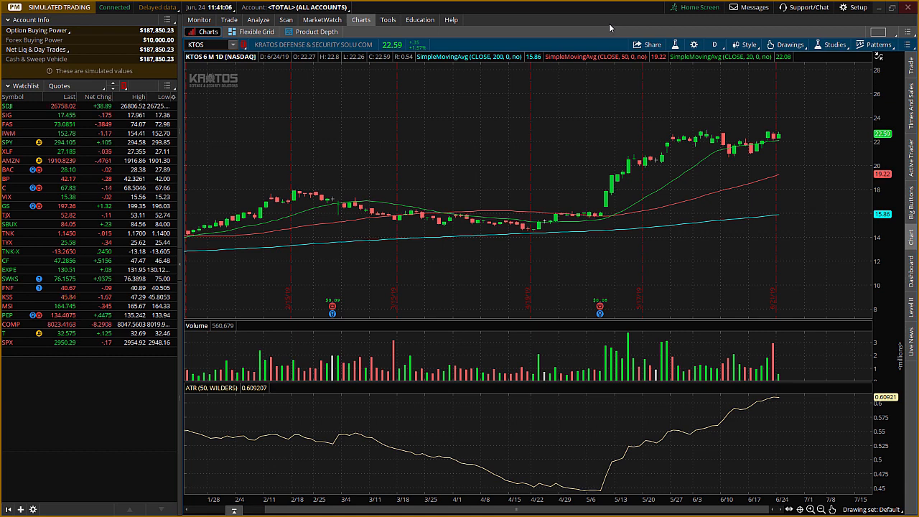
Step: Return to TradeBench's open trades and start an exit order for the KTOS diagonal call spread
click(878, 7)
scroll(474, 316, down, 2)
scroll(463, 219, down, 5)
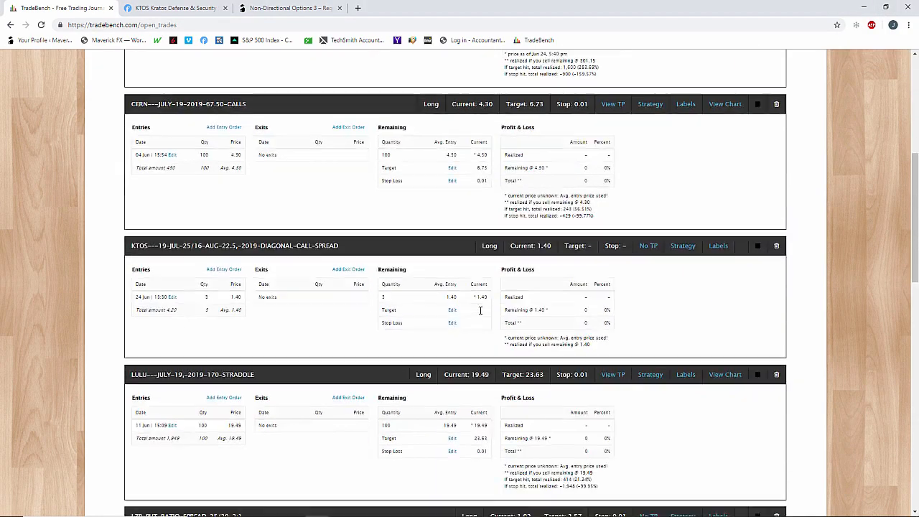
scroll(463, 219, up, 2)
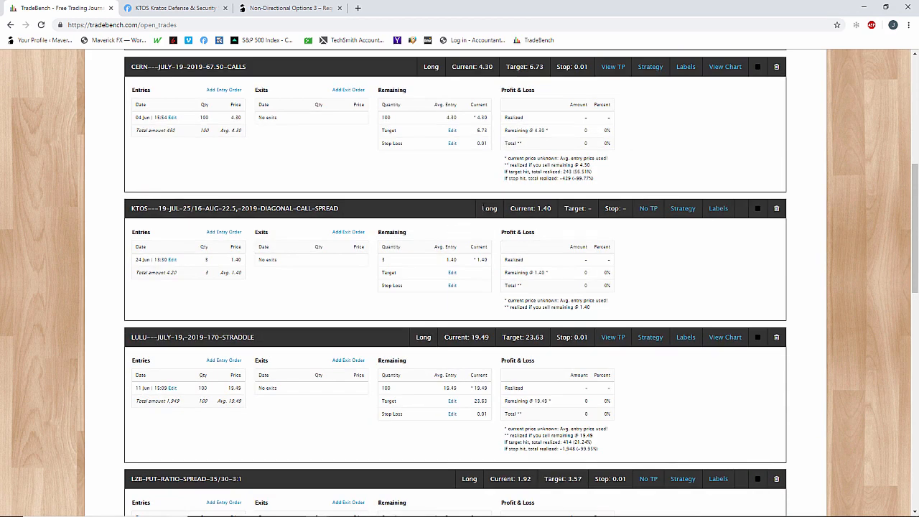
click(342, 235)
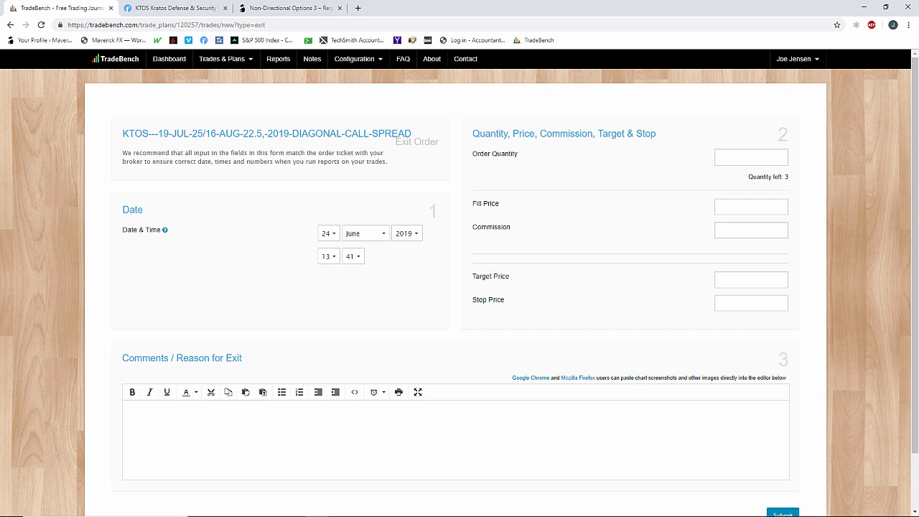
Step: Set the exit order's quantity to 3 and its fill price to 500
click(771, 158)
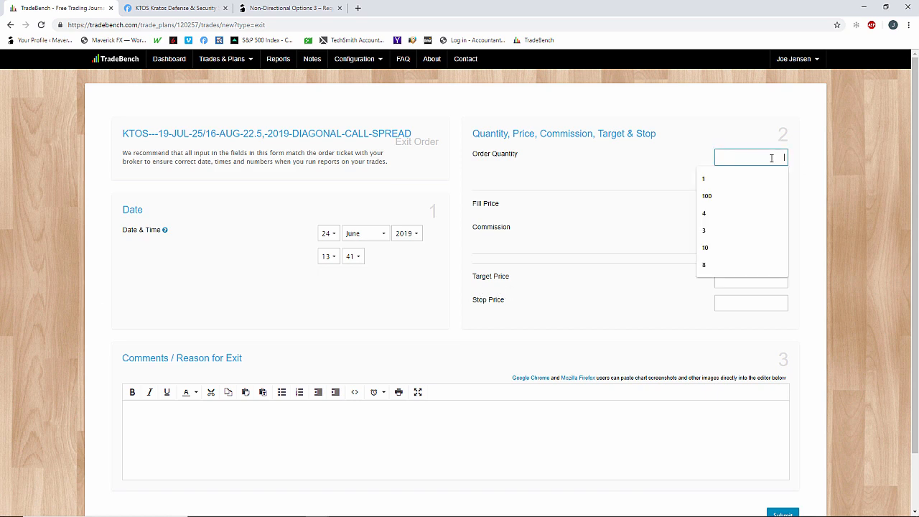
text(3)
click(768, 206)
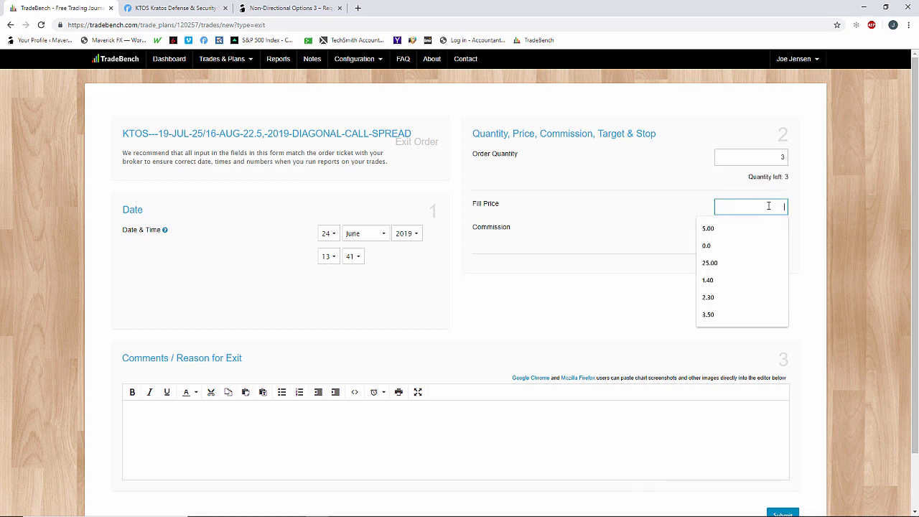
text(500)
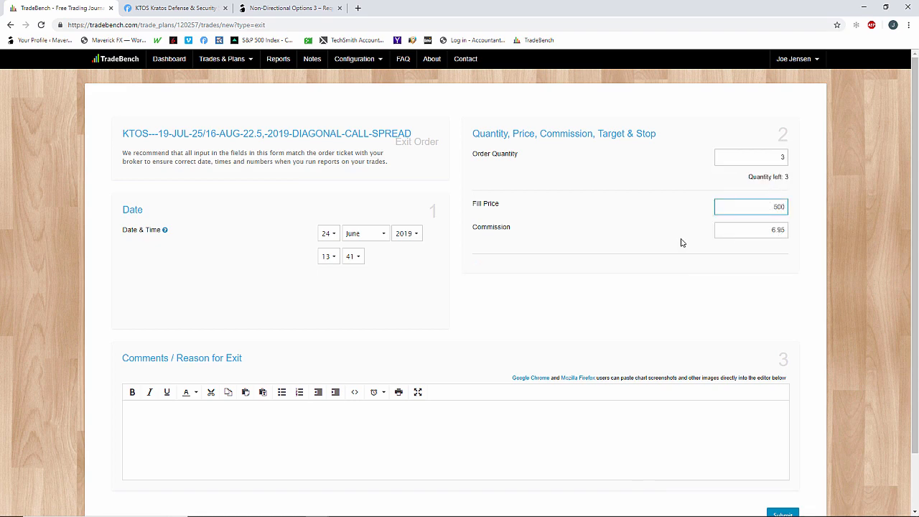
click(682, 241)
Step: Write the exit comment "The july 25 expired for max gain on expiration day. Held the 22.50 Aug –"
click(464, 404)
scroll(438, 355, down, 1)
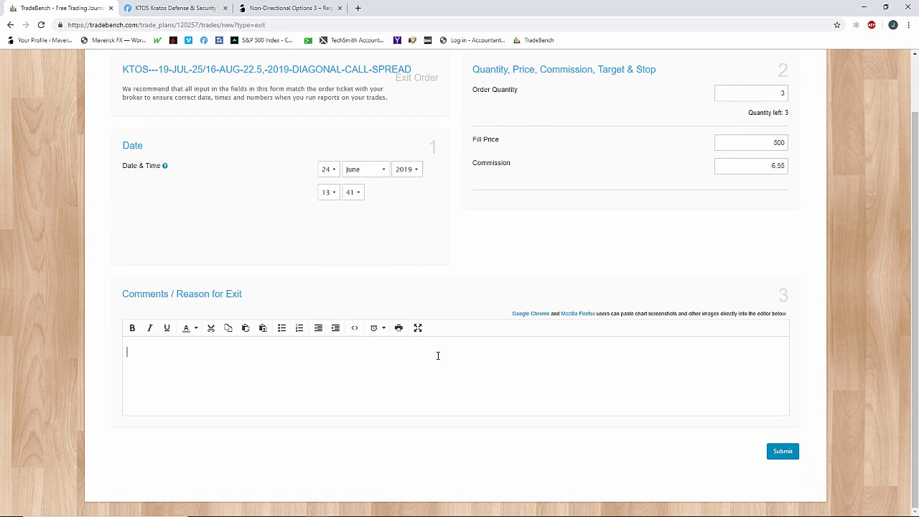
text(The july 25 expired for max gain on the)
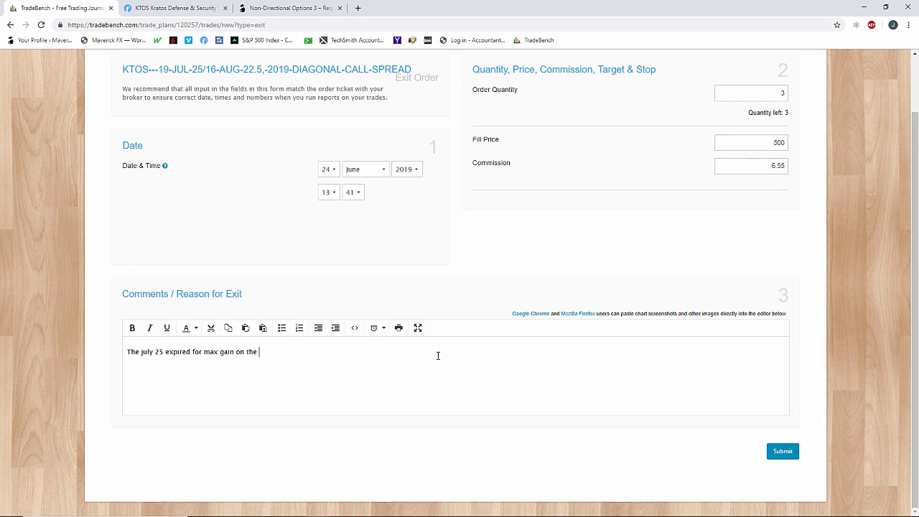
key(BackSpace)
key(BackSpace)
text(x)
key(BackSpace)
text(expiration day. Held the 22.50 Aug – and was t)
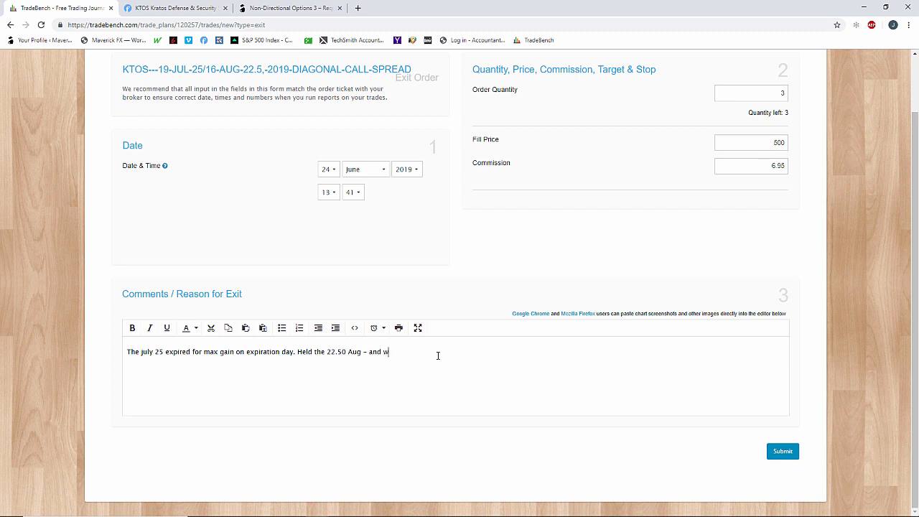
Step: Continue the exit comment with "and was stopped out today for 5.00 gain"
key(BackSpace)
text(stoppd)
text(e)
text(d out and)
key(BackSpace)
key(BackSpace)
key(BackSpace)
text(oday)
text(for )
text(5.00 gai)
text(nd)
key(BackSpace)
Step: Replace the end of the exit comment after "Held the 22.50 Aug -" with "reached target today"
drag(369, 352, 504, 350)
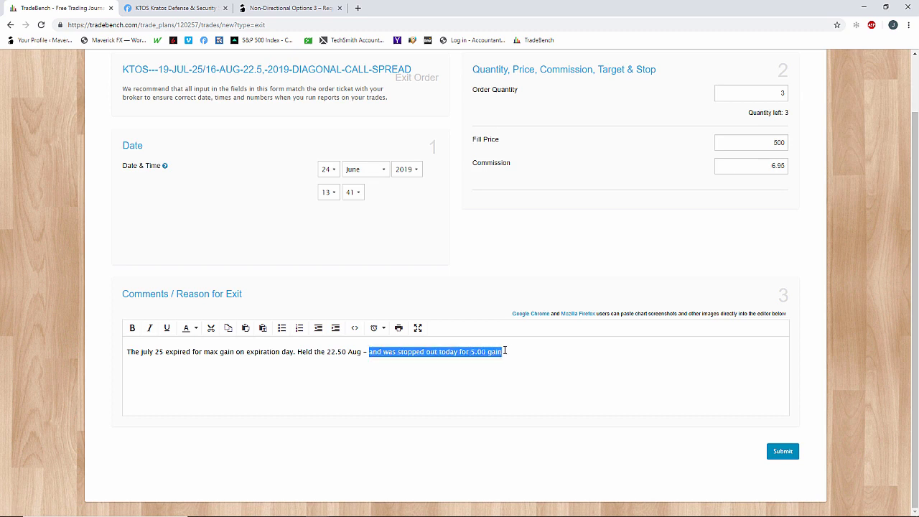
text(reache)
key(BackSpace)
key(BackSpace)
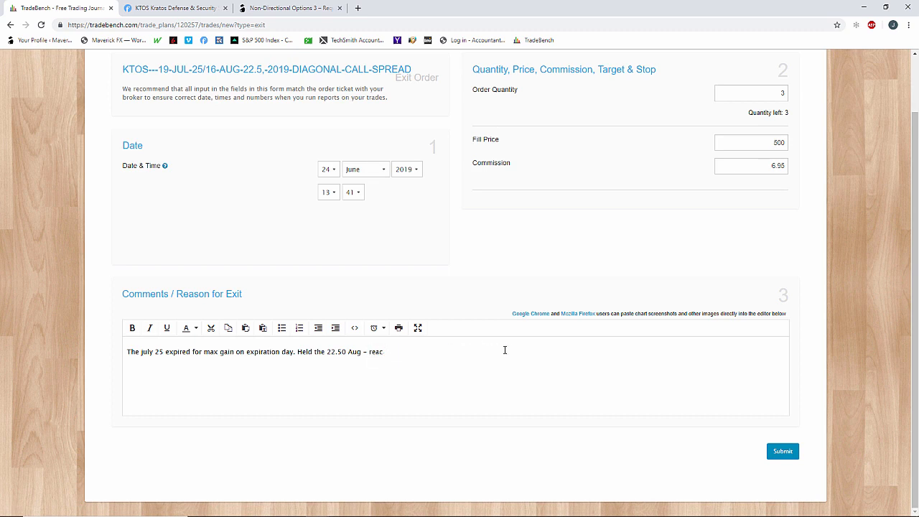
text(hed tarrget to d)
key(BackSpace)
key(BackSpace)
text(day)
Step: Submit the exit order and look over the closed KTOS trade's history and summary
click(771, 458)
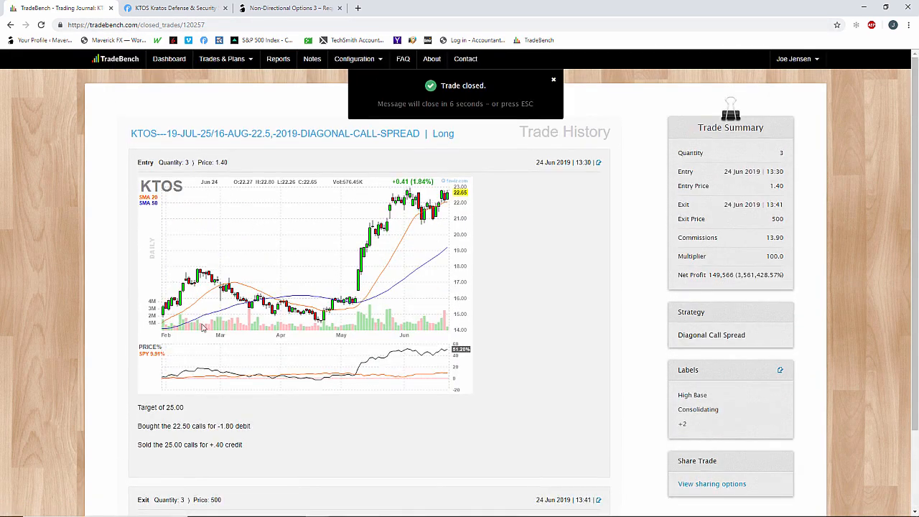
scroll(208, 330, down, 3)
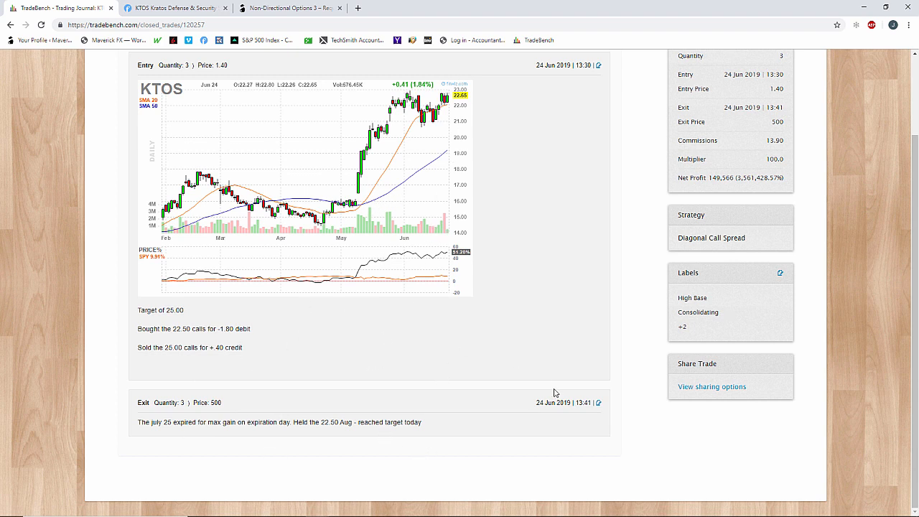
scroll(434, 450, up, 3)
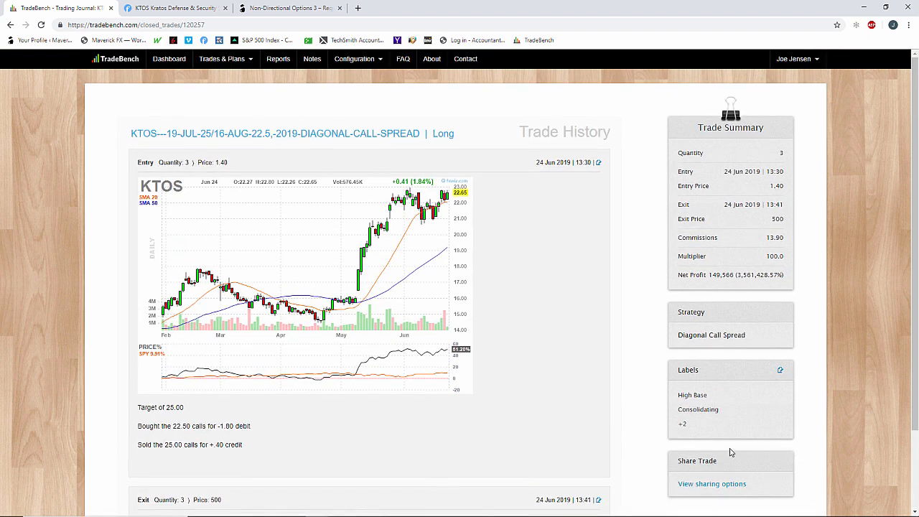